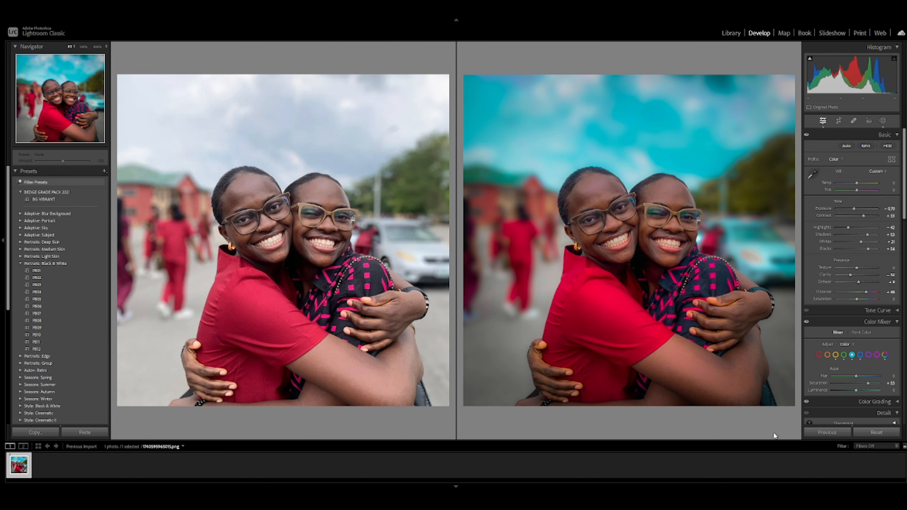
- Leave the before/after comparison and reset all edits on the photo
{"action": "key", "text": "y"}
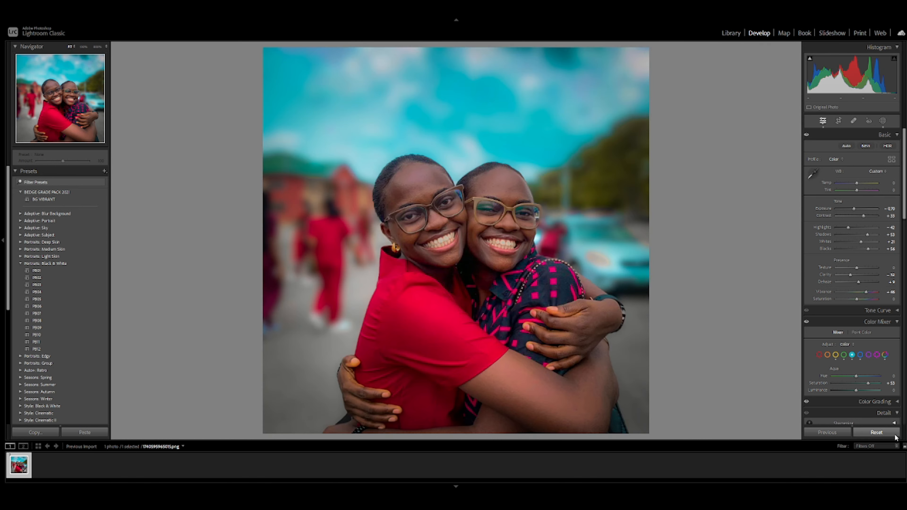
{"action": "left_click", "coordinate": [894, 436]}
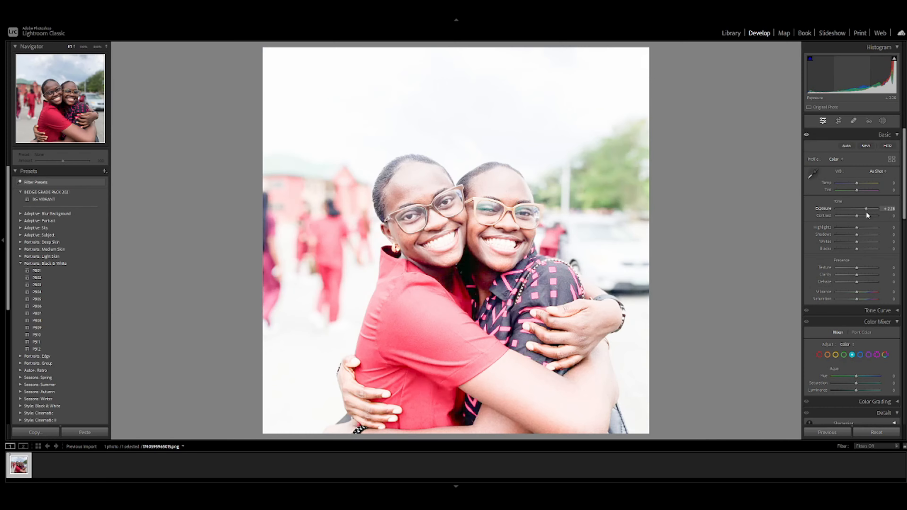
- Try darker and brighter exposure levels on the photo, and reset the exposure to 0
{"action": "left_click_drag", "start_coordinate": [866, 211], "coordinate": [855, 227]}
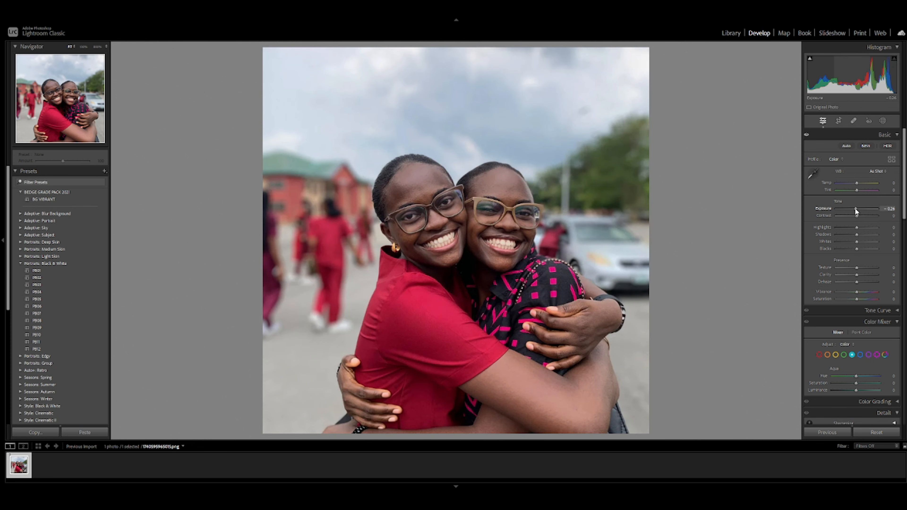
{"action": "left_click_drag", "start_coordinate": [855, 207], "coordinate": [859, 209]}
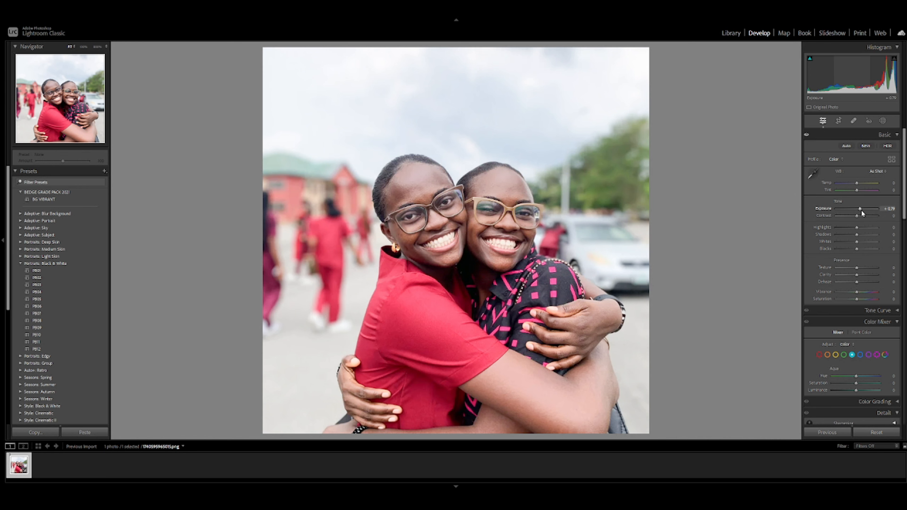
{"action": "left_click_drag", "start_coordinate": [859, 209], "coordinate": [865, 209]}
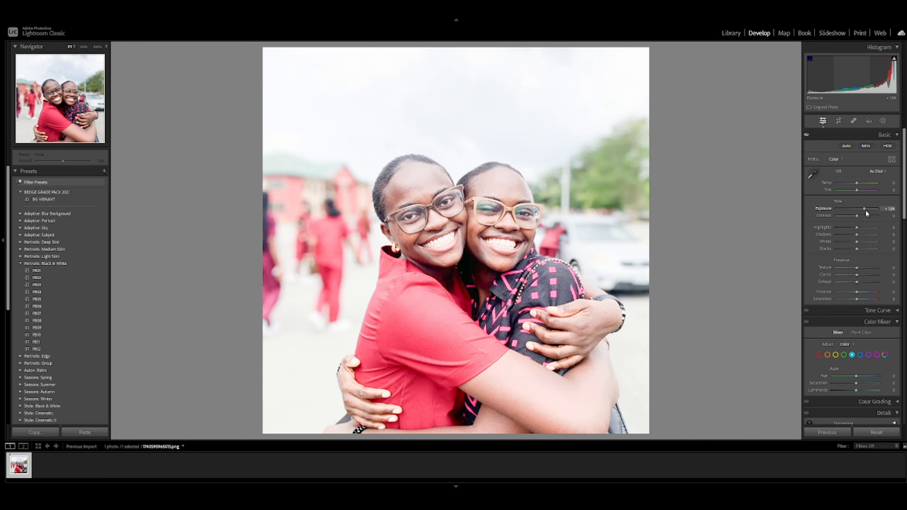
{"action": "left_click_drag", "start_coordinate": [864, 209], "coordinate": [857, 231]}
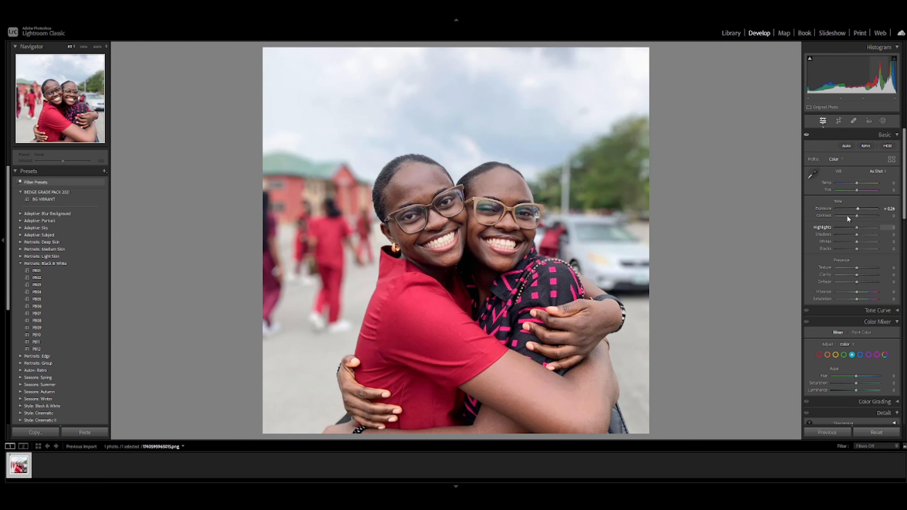
{"action": "double_click", "coordinate": [858, 209]}
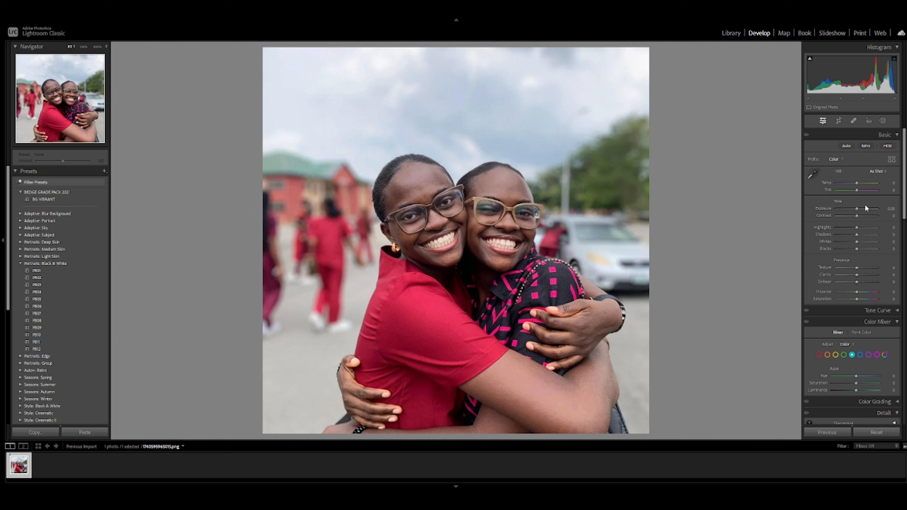
- Set the photo's exposure to -0.20
{"action": "left_click", "coordinate": [892, 210]}
{"action": "key", "text": "Down"}
{"action": "key", "text": "Down"}
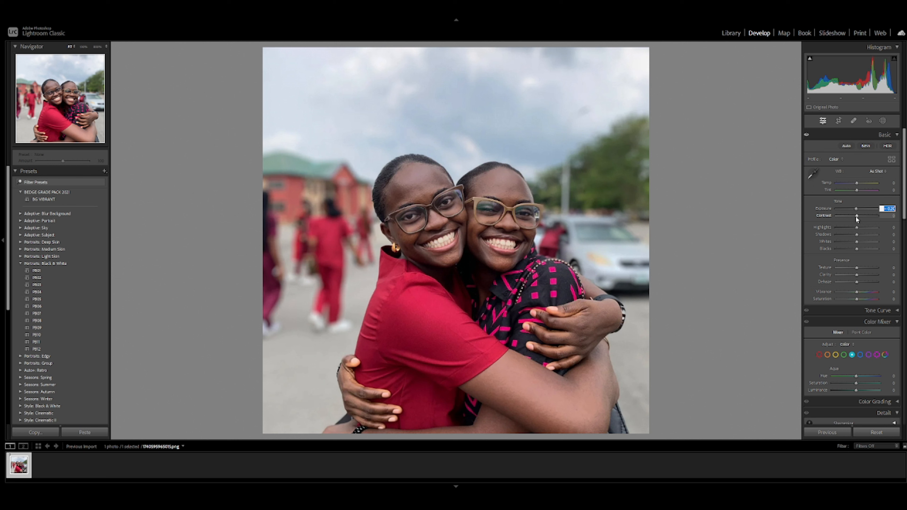
- Try lower and higher contrast on the photo, and settle the contrast at +2
{"action": "mouse_move", "coordinate": [856, 216]}
{"action": "left_mouse_down"}
{"action": "mouse_move", "coordinate": [869, 222]}
{"action": "mouse_move", "coordinate": [838, 214]}
{"action": "mouse_move", "coordinate": [883, 224]}
{"action": "mouse_move", "coordinate": [845, 215]}
{"action": "left_mouse_up"}
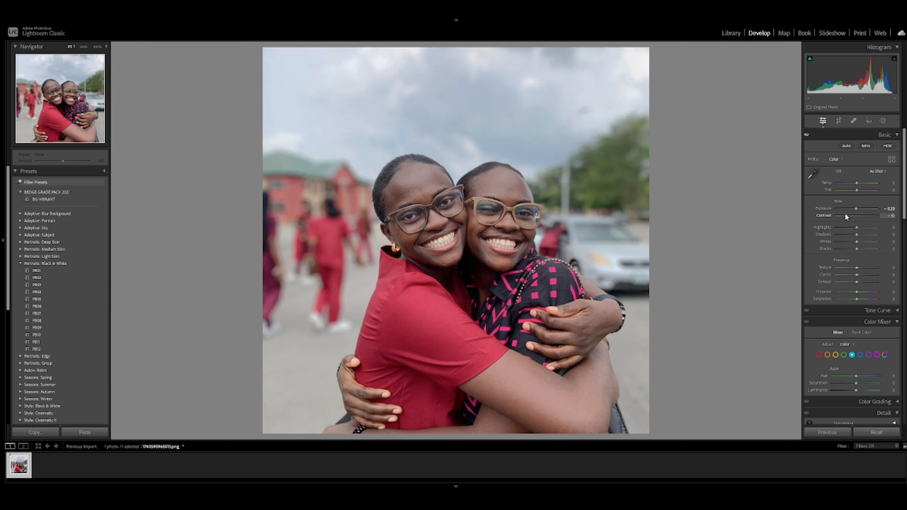
{"action": "double_click", "coordinate": [845, 216]}
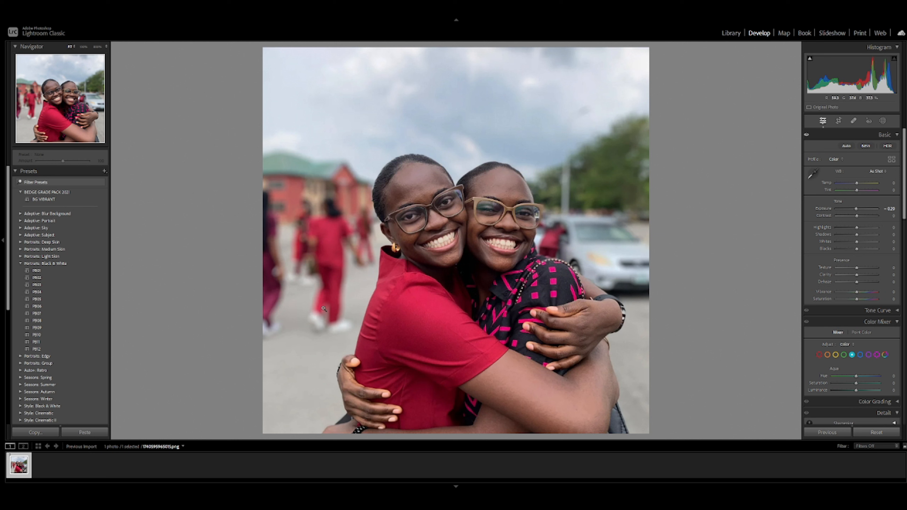
{"action": "left_click", "coordinate": [862, 216]}
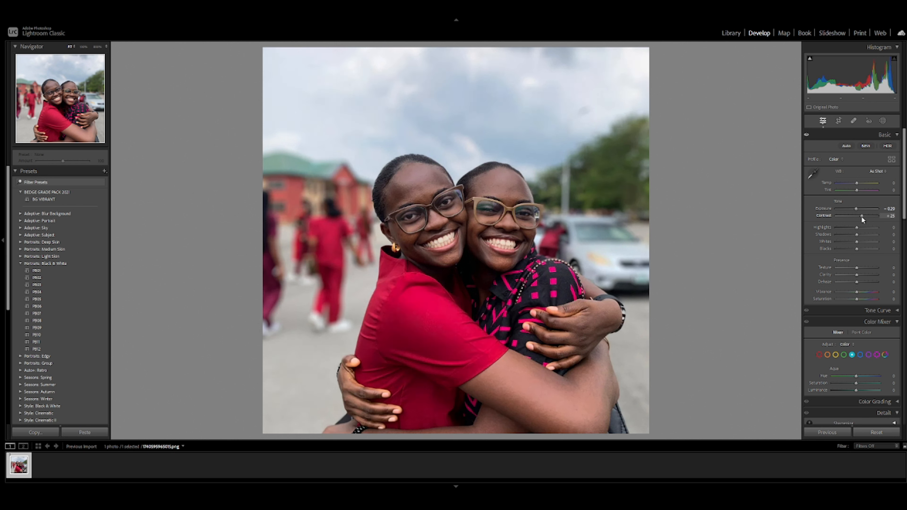
{"action": "left_click_drag", "start_coordinate": [861, 216], "coordinate": [856, 215]}
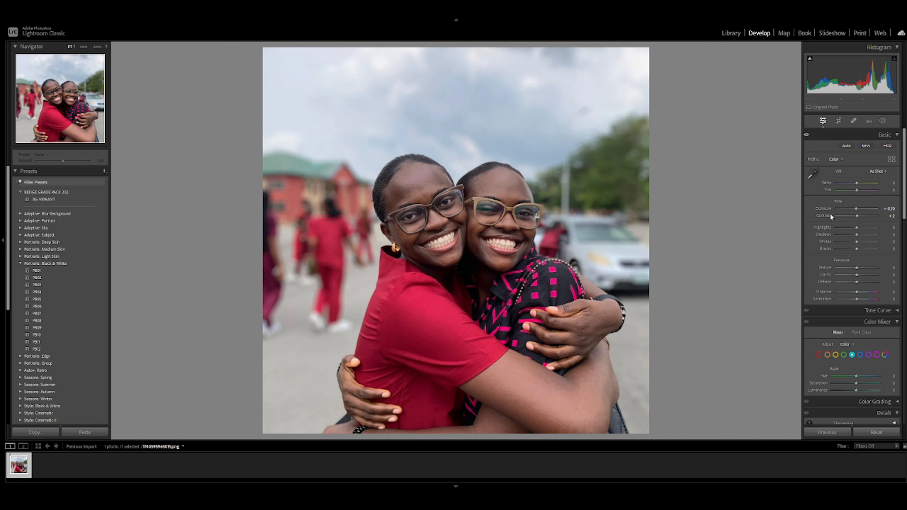
- Try the highlights at -100 and +100, and lower them to -67
{"action": "left_click", "coordinate": [841, 228]}
{"action": "left_click_drag", "start_coordinate": [841, 228], "coordinate": [793, 235]}
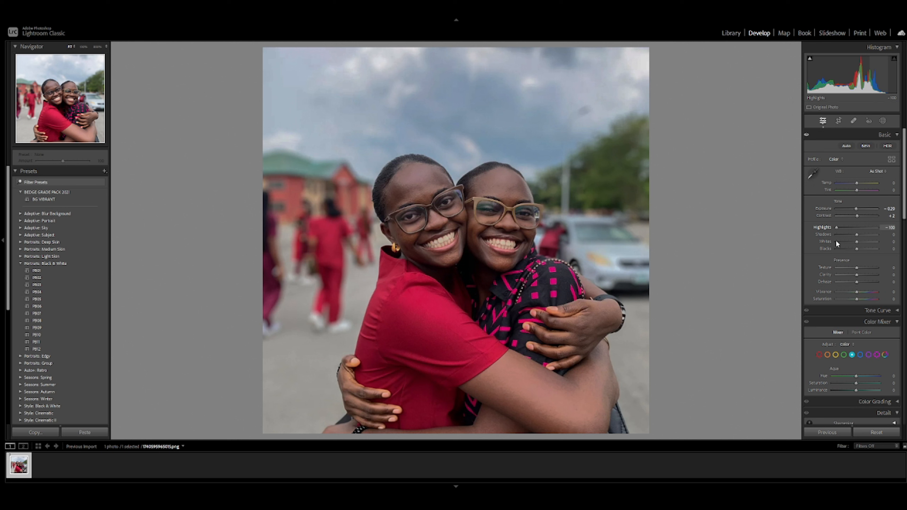
{"action": "left_click_drag", "start_coordinate": [836, 241], "coordinate": [878, 243]}
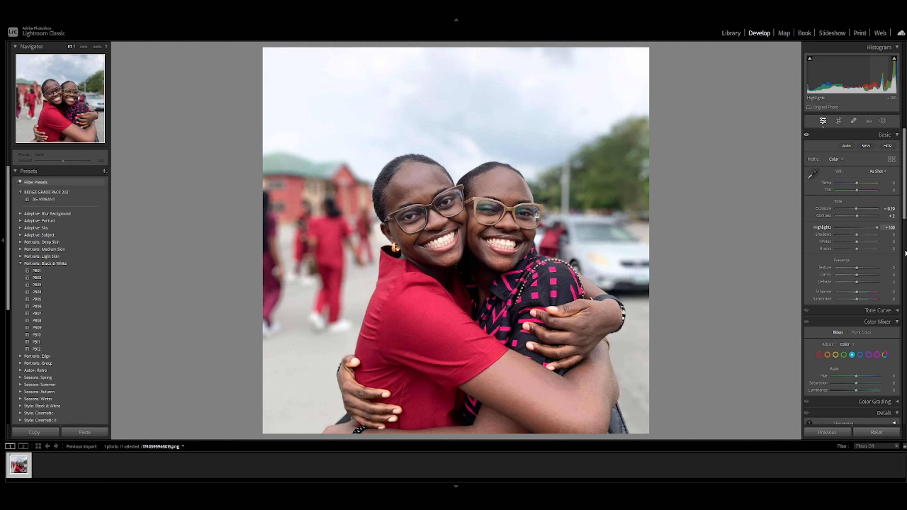
{"action": "left_click_drag", "start_coordinate": [860, 240], "coordinate": [859, 252]}
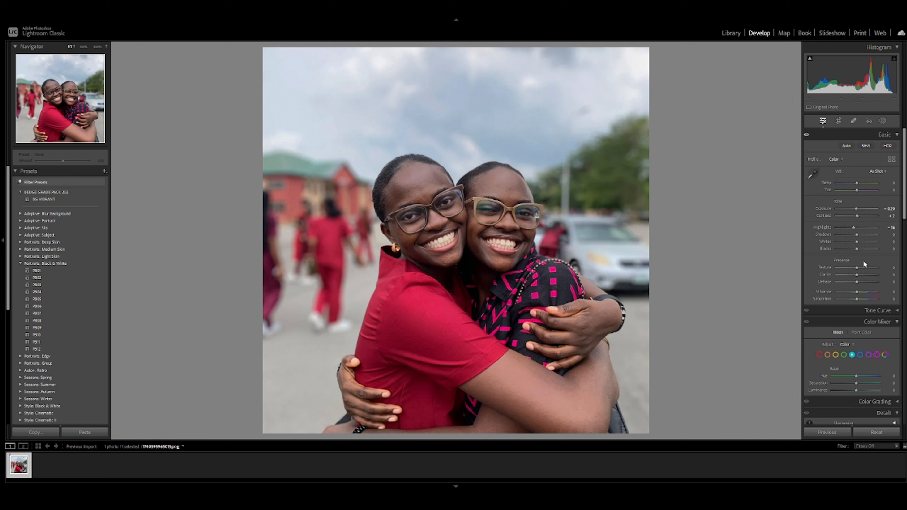
{"action": "left_click_drag", "start_coordinate": [853, 228], "coordinate": [842, 226]}
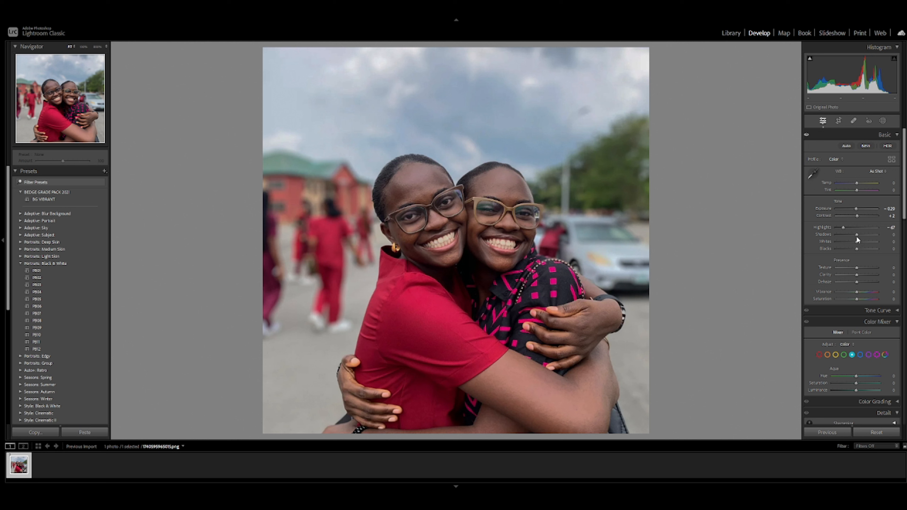
- Raise the shadows to +39 and set the highlights to -37
{"action": "left_click_drag", "start_coordinate": [855, 237], "coordinate": [818, 244]}
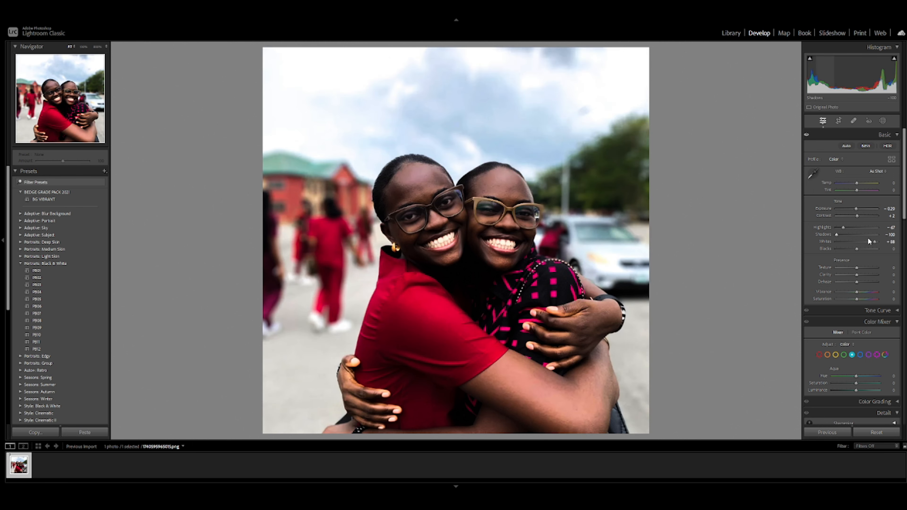
{"action": "mouse_move", "coordinate": [868, 238]}
{"action": "left_mouse_down"}
{"action": "mouse_move", "coordinate": [878, 242]}
{"action": "mouse_move", "coordinate": [836, 232]}
{"action": "mouse_move", "coordinate": [864, 237]}
{"action": "left_mouse_up"}
{"action": "double_click", "coordinate": [878, 241]}
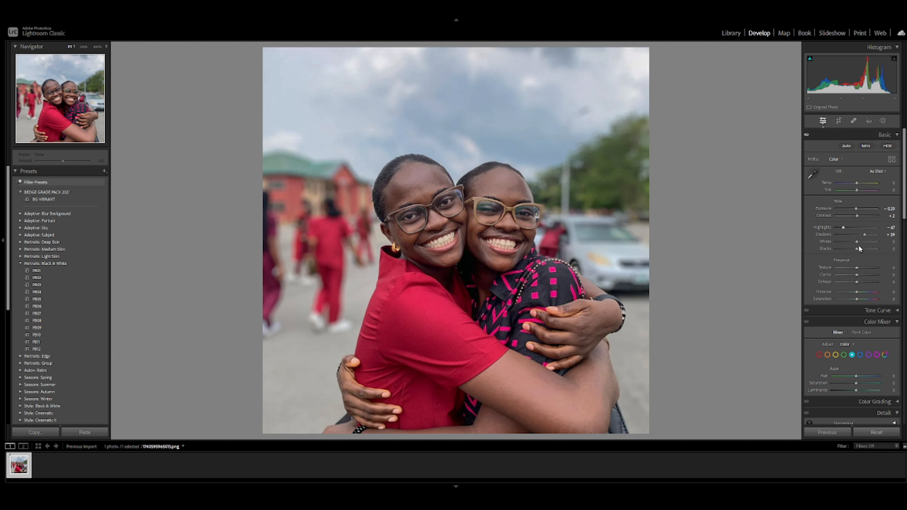
{"action": "left_click_drag", "start_coordinate": [850, 227], "coordinate": [849, 226]}
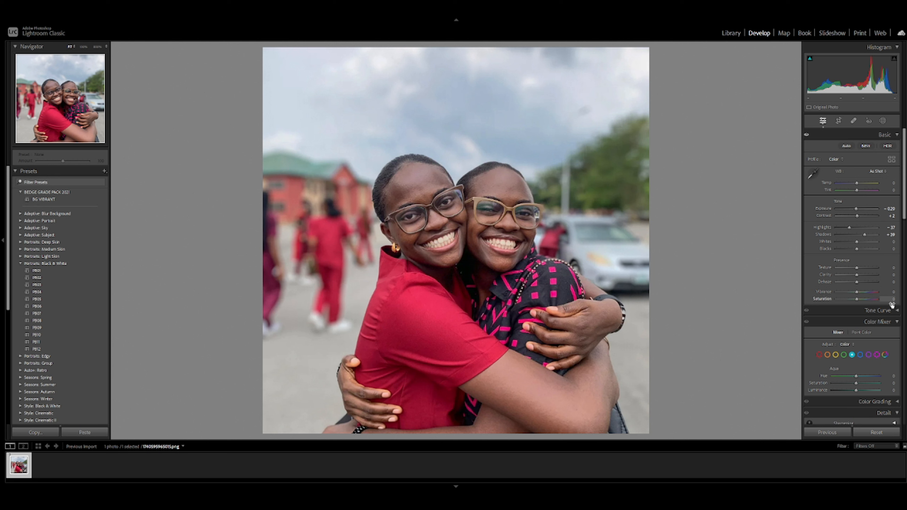
- Set the whites to +7 and the blacks to about -20, and compare the photo before and after
{"action": "left_click", "coordinate": [861, 243]}
{"action": "left_click_drag", "start_coordinate": [861, 243], "coordinate": [853, 261]}
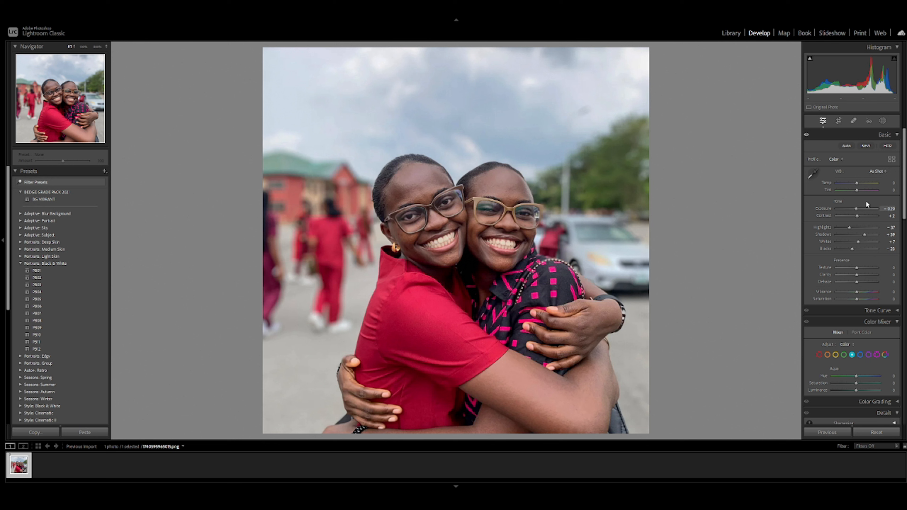
{"action": "key", "text": "y"}
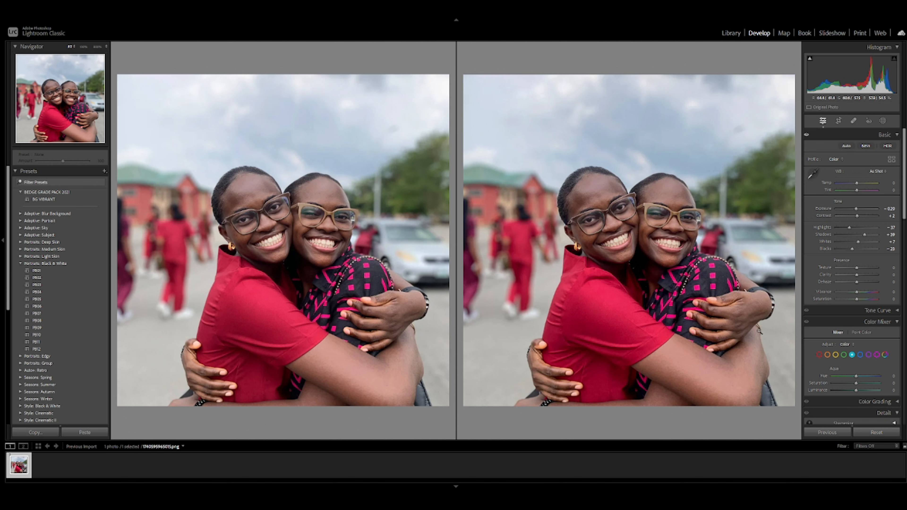
{"action": "key", "text": "y"}
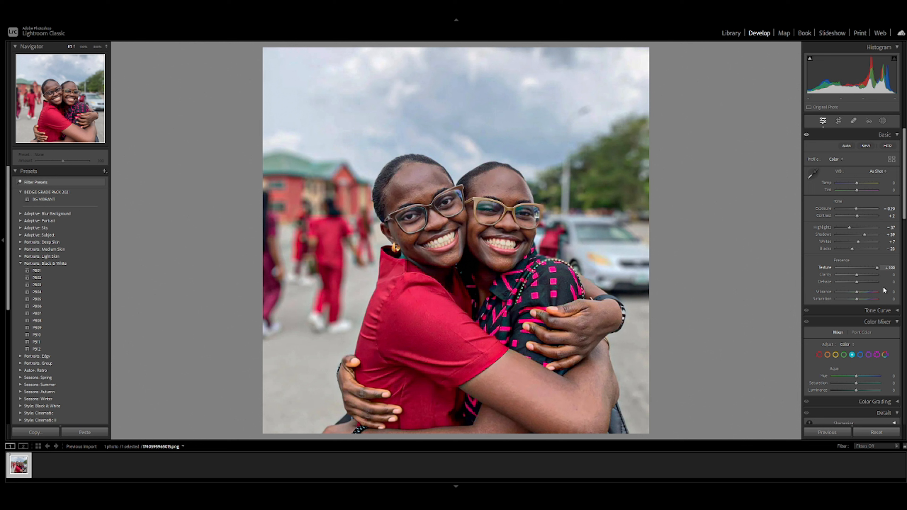
- Try the texture at its negative extreme, and set it to -40 to soften the skin
{"action": "left_click_drag", "start_coordinate": [882, 286], "coordinate": [819, 291]}
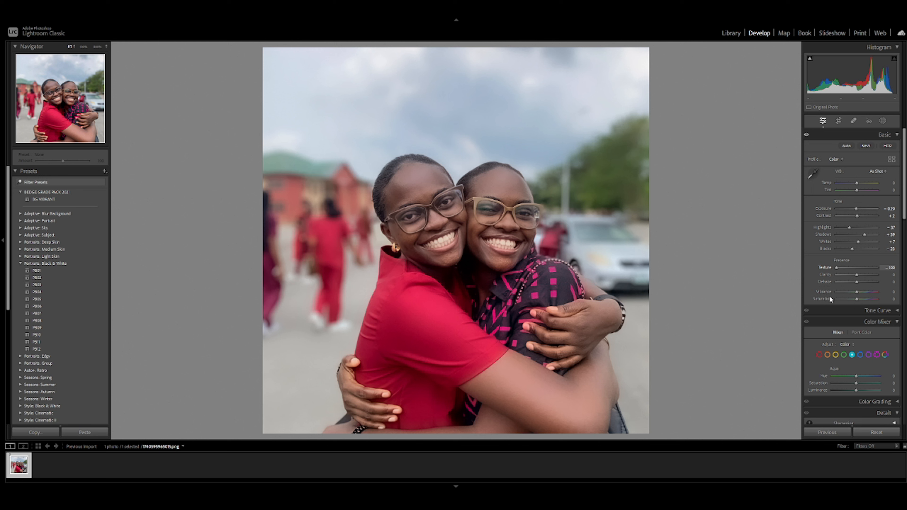
{"action": "left_click_drag", "start_coordinate": [829, 296], "coordinate": [859, 315]}
{"action": "left_click", "coordinate": [498, 203]}
{"action": "left_click", "coordinate": [498, 203]}
- Try strong negative and positive clarity values, and toggle the black and white treatment on and off
{"action": "left_click_drag", "start_coordinate": [849, 276], "coordinate": [837, 283]}
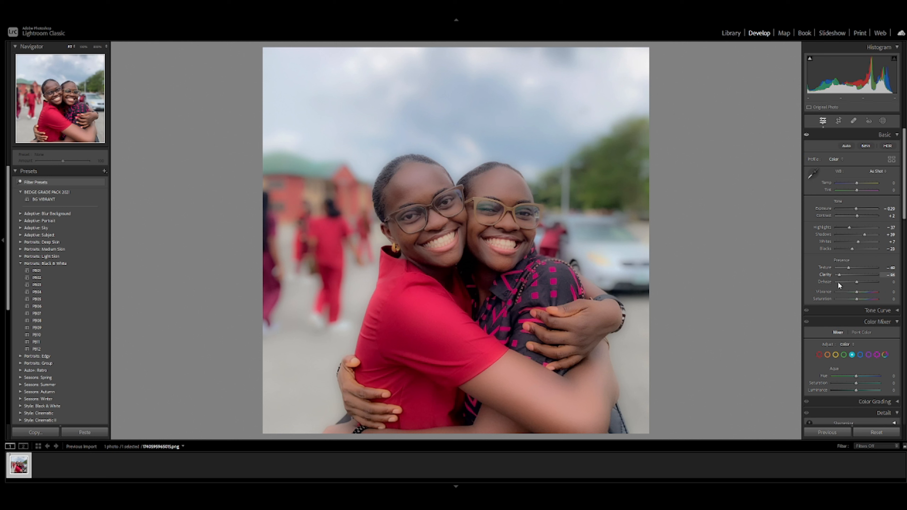
{"action": "left_click_drag", "start_coordinate": [838, 284], "coordinate": [864, 293]}
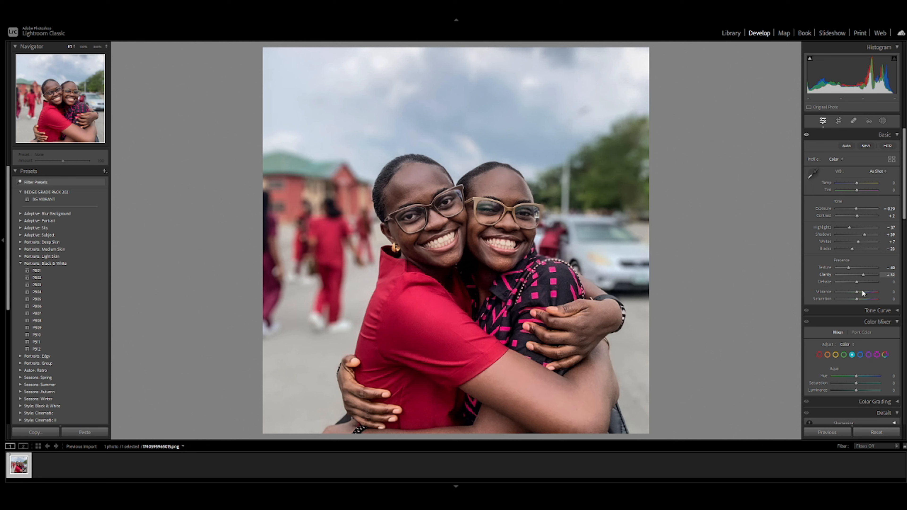
{"action": "left_click_drag", "start_coordinate": [862, 293], "coordinate": [854, 275]}
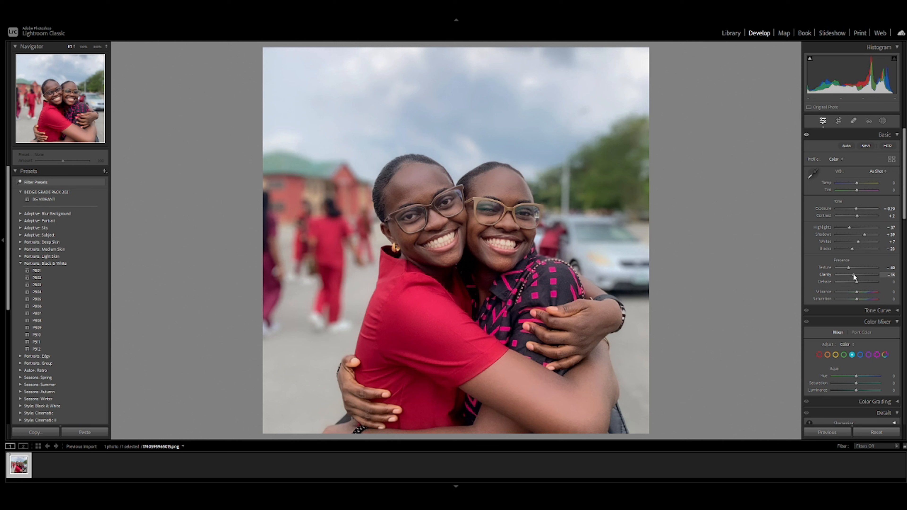
{"action": "left_click_drag", "start_coordinate": [852, 275], "coordinate": [843, 275]}
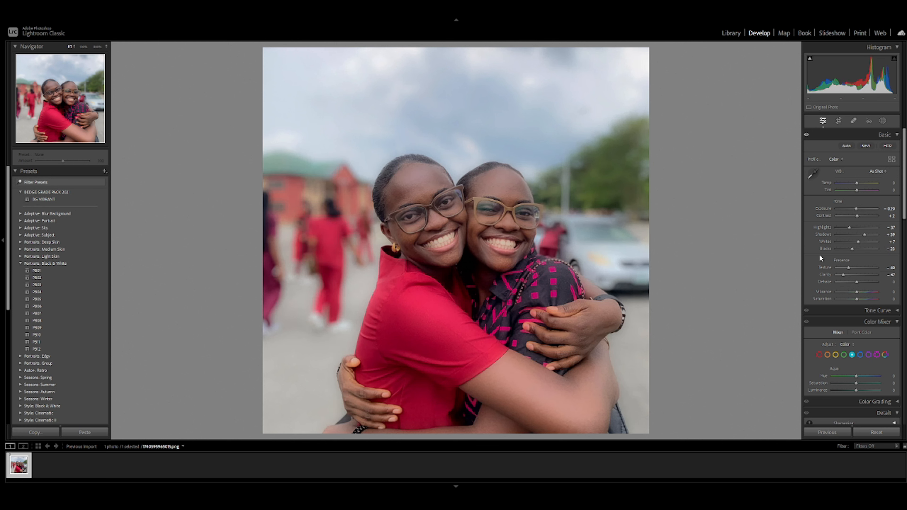
{"action": "key", "text": "v"}
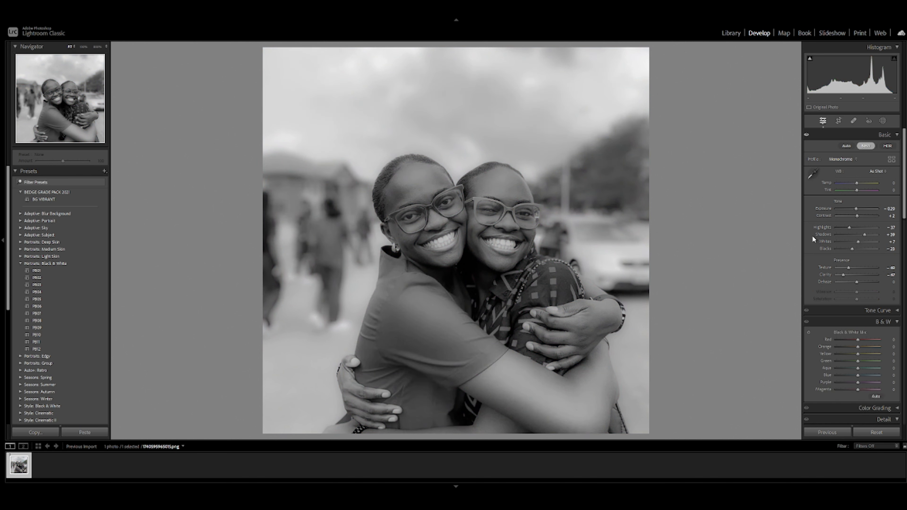
{"action": "key", "text": "v"}
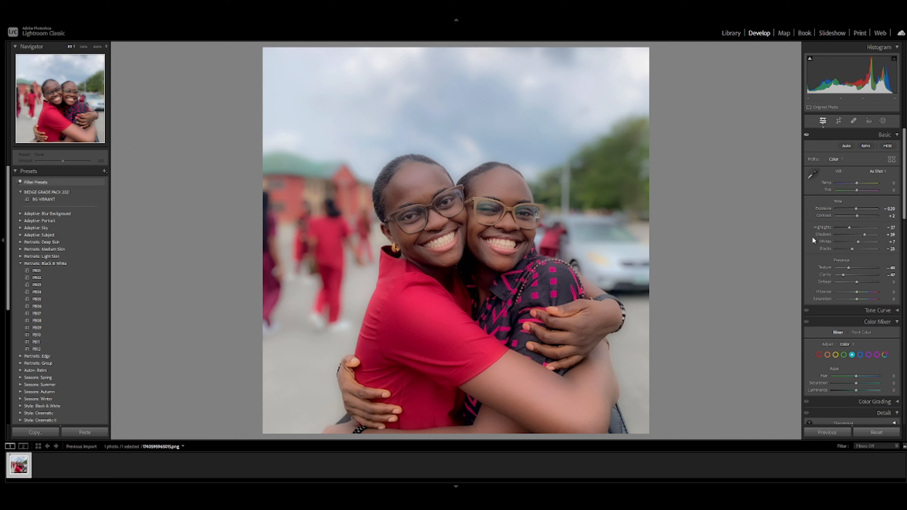
- Set the clarity to -4 and the dehaze to +21
{"action": "double_click", "coordinate": [851, 276]}
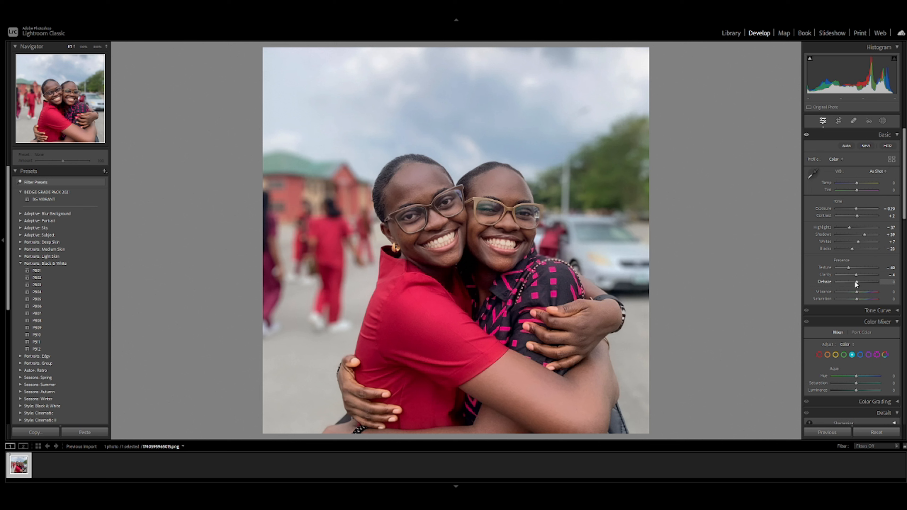
{"action": "mouse_move", "coordinate": [856, 283]}
{"action": "left_mouse_down"}
{"action": "mouse_move", "coordinate": [832, 271]}
{"action": "mouse_move", "coordinate": [858, 284]}
{"action": "left_mouse_up"}
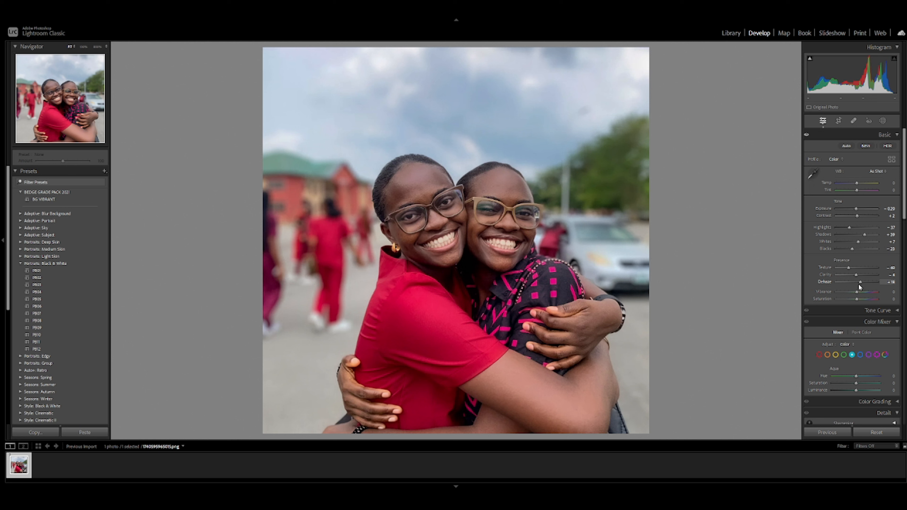
{"action": "mouse_move", "coordinate": [857, 283]}
{"action": "left_mouse_down"}
{"action": "mouse_move", "coordinate": [845, 279]}
{"action": "mouse_move", "coordinate": [859, 283]}
{"action": "left_mouse_up"}
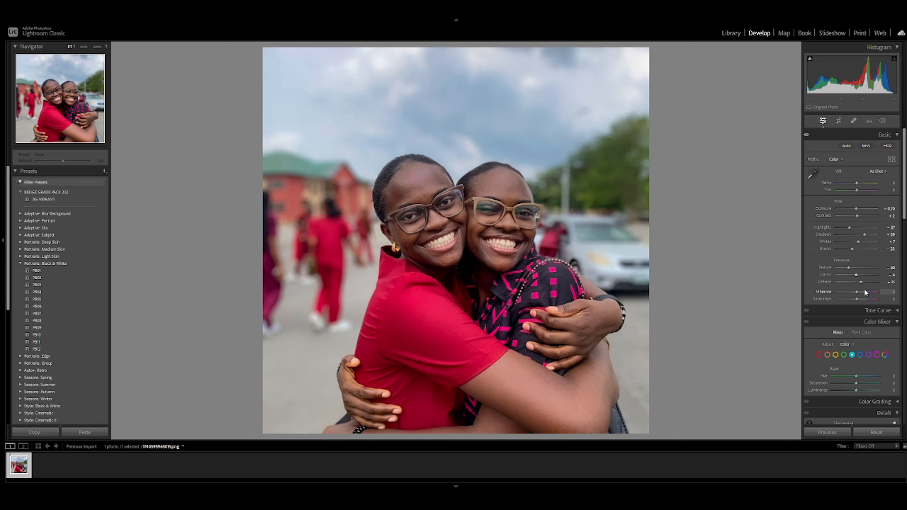
- Try a strong saturation boost, reset the saturation to 0, and raise the vibrance to +65
{"action": "left_click_drag", "start_coordinate": [859, 292], "coordinate": [881, 300]}
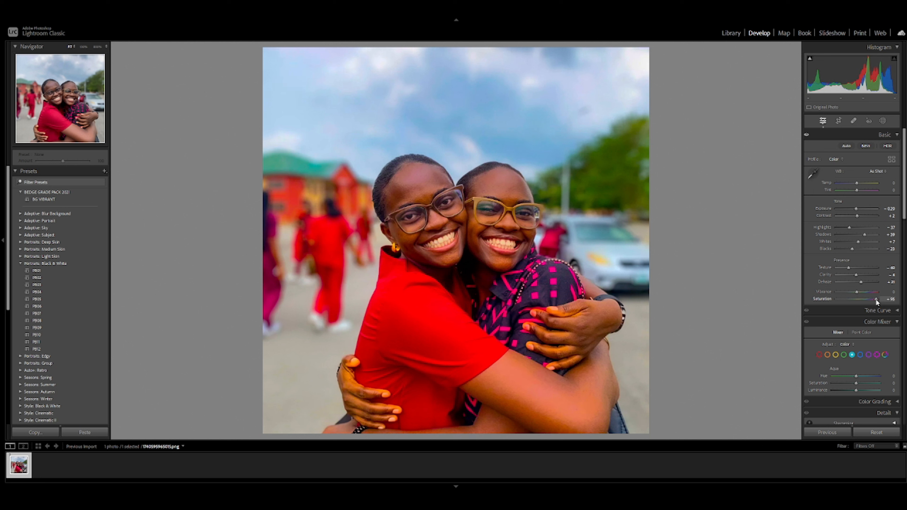
{"action": "left_click_drag", "start_coordinate": [875, 299], "coordinate": [870, 298]}
{"action": "double_click", "coordinate": [863, 299]}
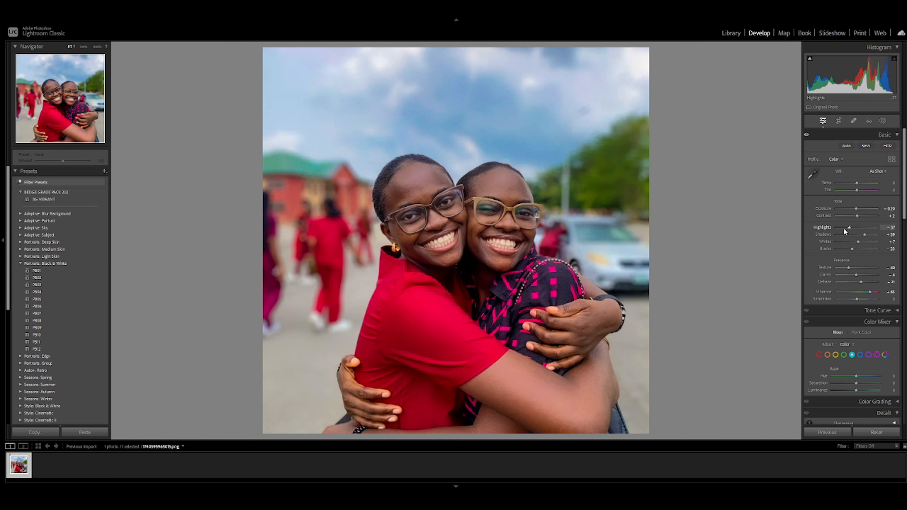
- Try the red hue at +100 and -100 in the Color Mixer, and return it to near neutral
{"action": "left_click", "coordinate": [876, 310]}
{"action": "left_click", "coordinate": [888, 298]}
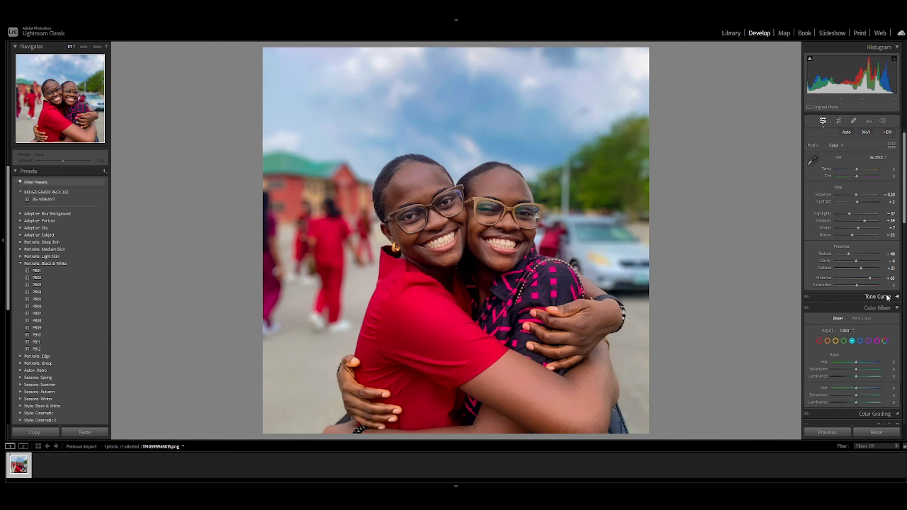
{"action": "left_click", "coordinate": [877, 309]}
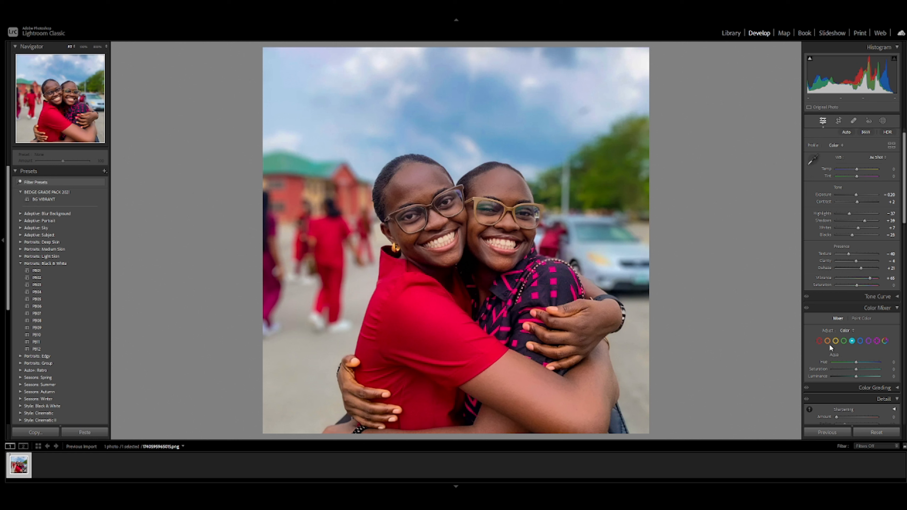
{"action": "left_click", "coordinate": [819, 341]}
{"action": "left_click_drag", "start_coordinate": [855, 362], "coordinate": [899, 364]}
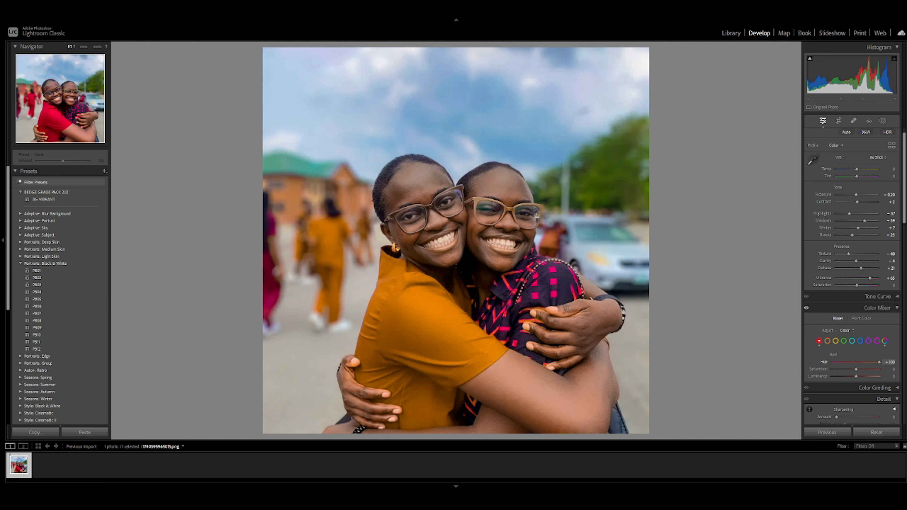
{"action": "left_click_drag", "start_coordinate": [902, 399], "coordinate": [49, 430]}
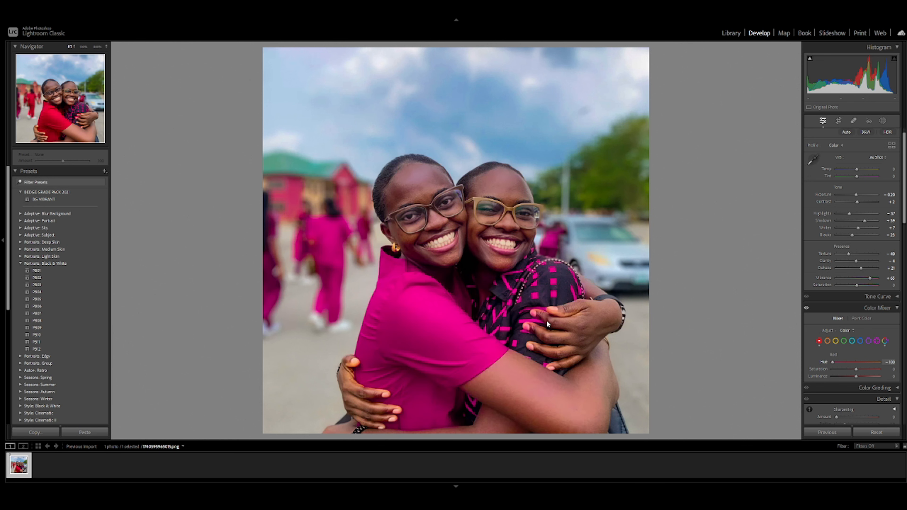
{"action": "left_click_drag", "start_coordinate": [547, 322], "coordinate": [857, 377]}
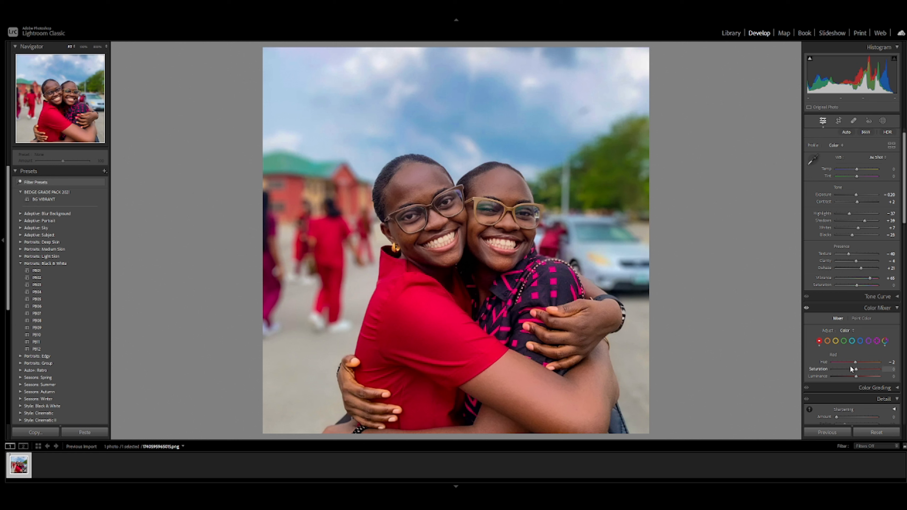
{"action": "mouse_move", "coordinate": [855, 363]}
{"action": "left_mouse_down"}
{"action": "mouse_move", "coordinate": [881, 364]}
{"action": "mouse_move", "coordinate": [855, 360]}
{"action": "left_mouse_up"}
- Try shifting the orange hue and saturation in the Color Mixer, and reset both
{"action": "left_click", "coordinate": [828, 341]}
{"action": "left_click", "coordinate": [832, 363]}
{"action": "left_click_drag", "start_coordinate": [832, 362], "coordinate": [855, 366]}
{"action": "double_click", "coordinate": [853, 363]}
{"action": "left_click_drag", "start_coordinate": [863, 369], "coordinate": [847, 371]}
{"action": "double_click", "coordinate": [846, 369]}
- Try the yellow saturation at -100 in the Color Mixer, and bring it back up
{"action": "left_click", "coordinate": [836, 341]}
{"action": "left_click_drag", "start_coordinate": [866, 370], "coordinate": [832, 369]}
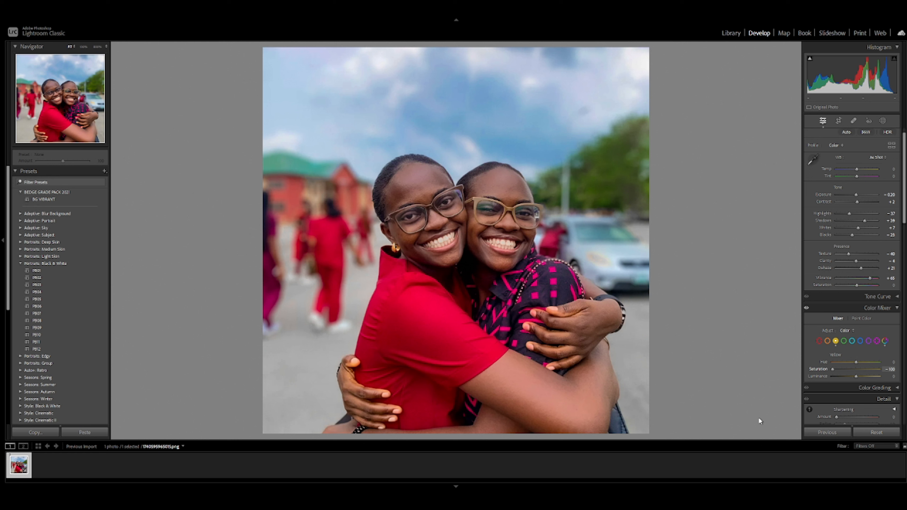
{"action": "left_click_drag", "start_coordinate": [840, 365], "coordinate": [856, 372]}
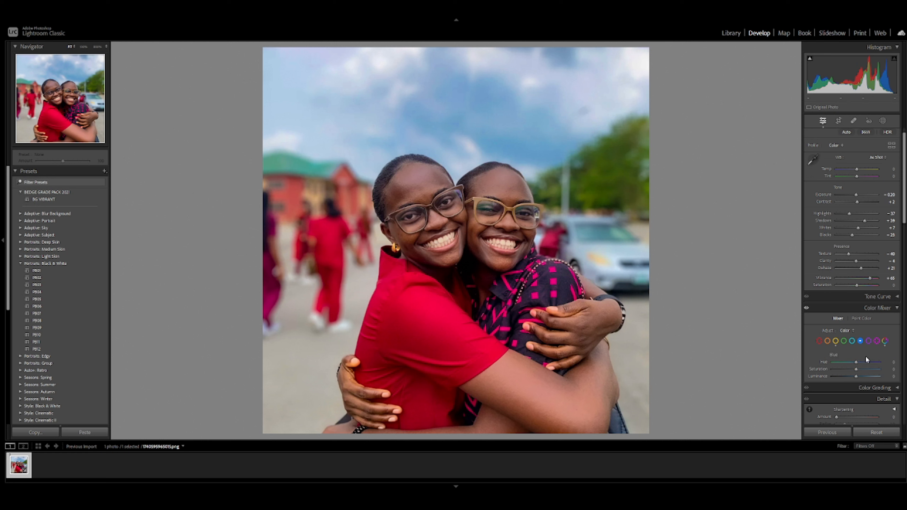
- Adjust the blues in the Color Mixer to saturation +51, hue -27 and luminance +22
{"action": "left_click", "coordinate": [866, 368]}
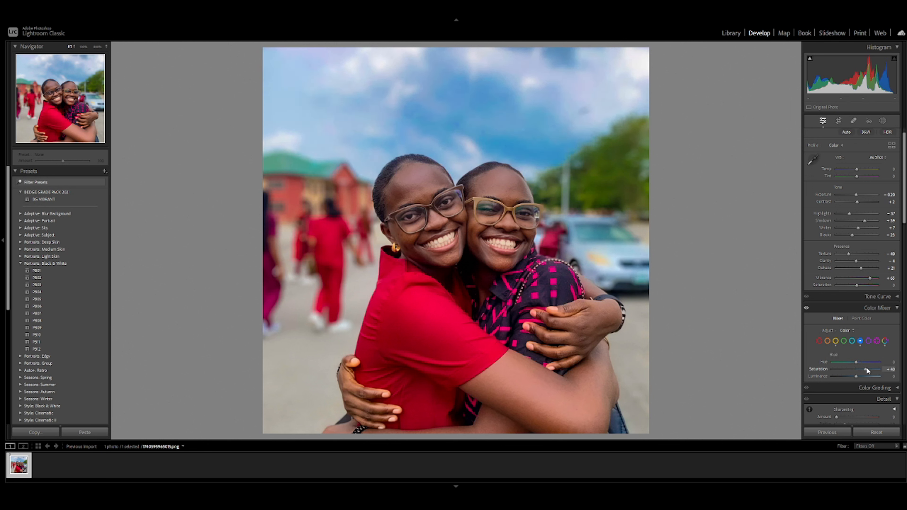
{"action": "left_click_drag", "start_coordinate": [852, 358], "coordinate": [596, 369]}
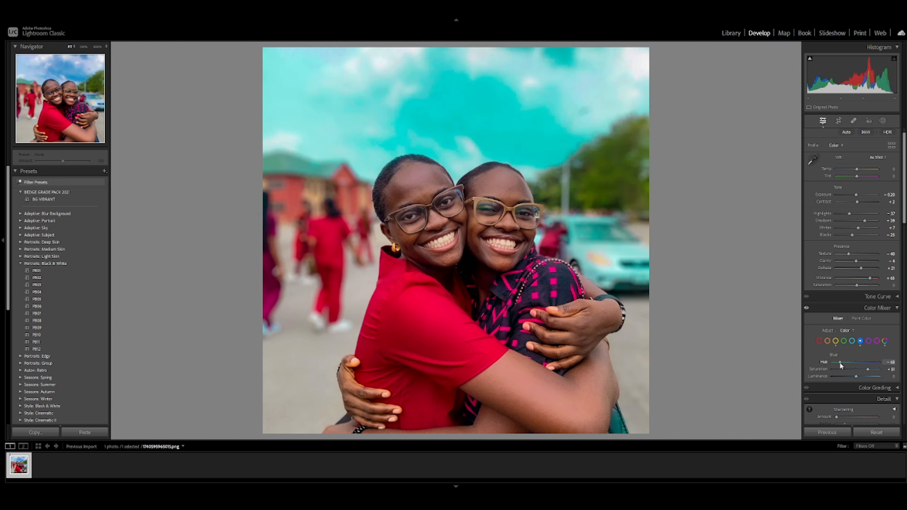
{"action": "left_click", "coordinate": [848, 362]}
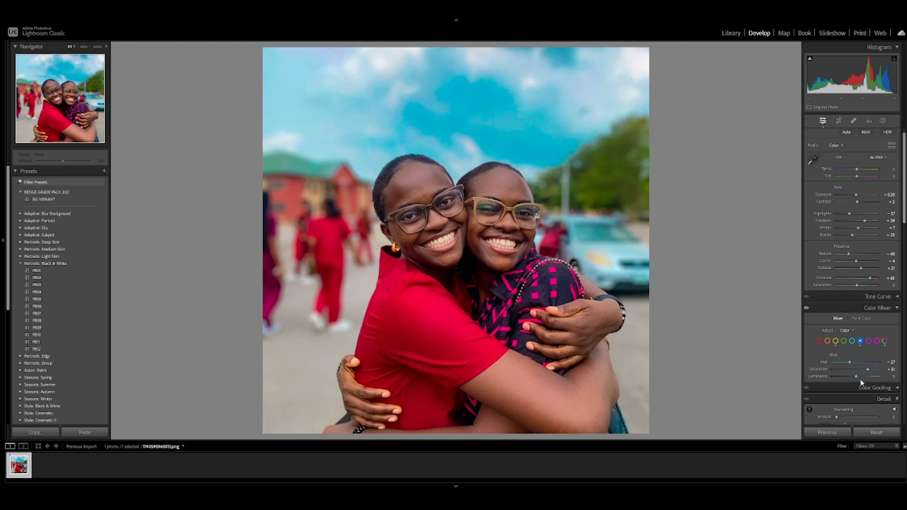
{"action": "left_click_drag", "start_coordinate": [855, 375], "coordinate": [861, 378]}
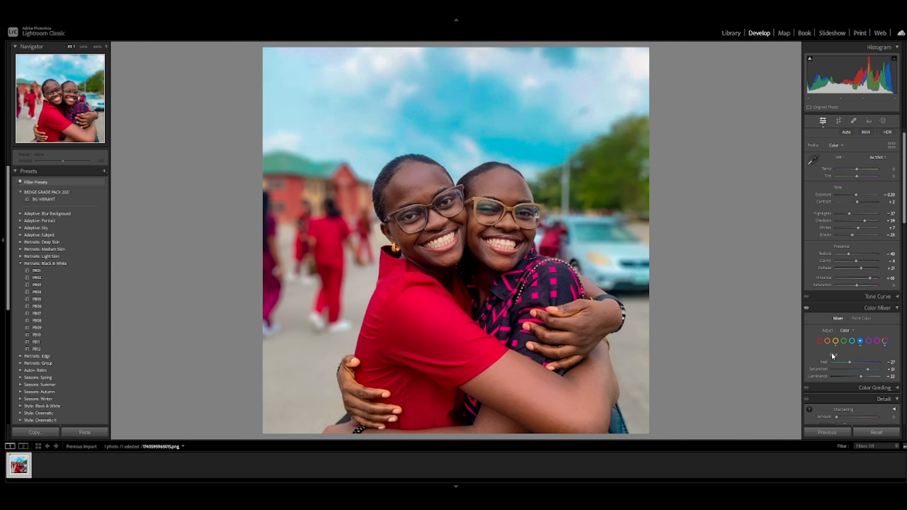
- Raise the oranges in the Color Mixer to saturation +13 and luminance +40 to brighten the skin
{"action": "left_click", "coordinate": [828, 341]}
{"action": "left_click_drag", "start_coordinate": [862, 372], "coordinate": [859, 373]}
{"action": "left_click", "coordinate": [864, 376]}
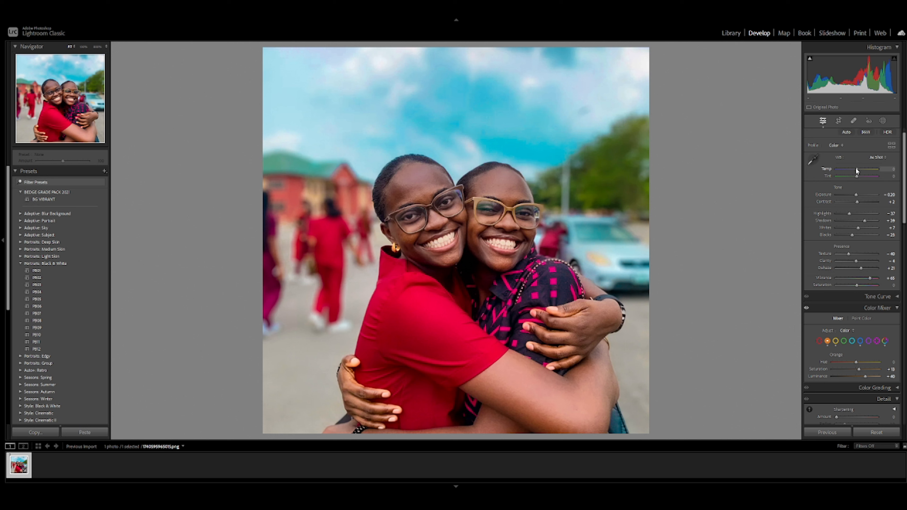
- Try cooler and warmer white balances, and set the temperature to -5
{"action": "mouse_move", "coordinate": [856, 170]}
{"action": "left_mouse_down"}
{"action": "mouse_move", "coordinate": [841, 175]}
{"action": "mouse_move", "coordinate": [865, 178]}
{"action": "mouse_move", "coordinate": [858, 188]}
{"action": "left_mouse_up"}
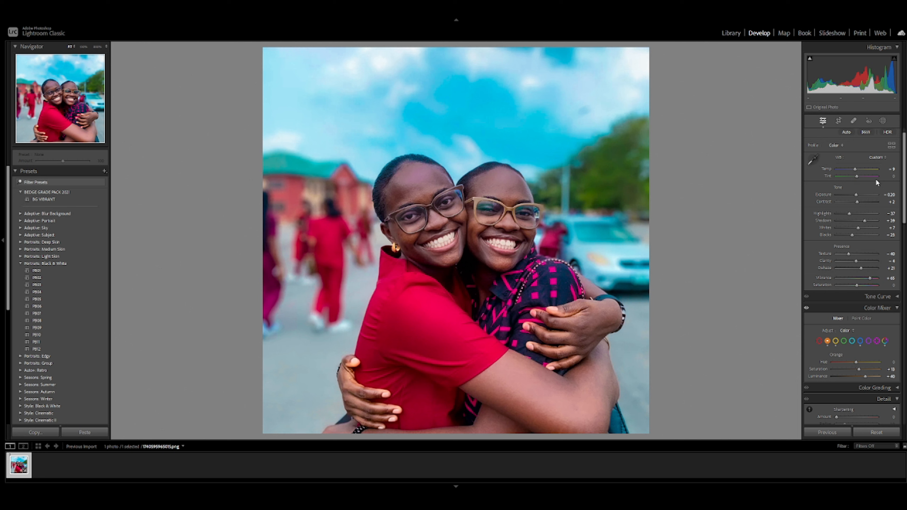
{"action": "left_click_drag", "start_coordinate": [893, 170], "coordinate": [895, 168]}
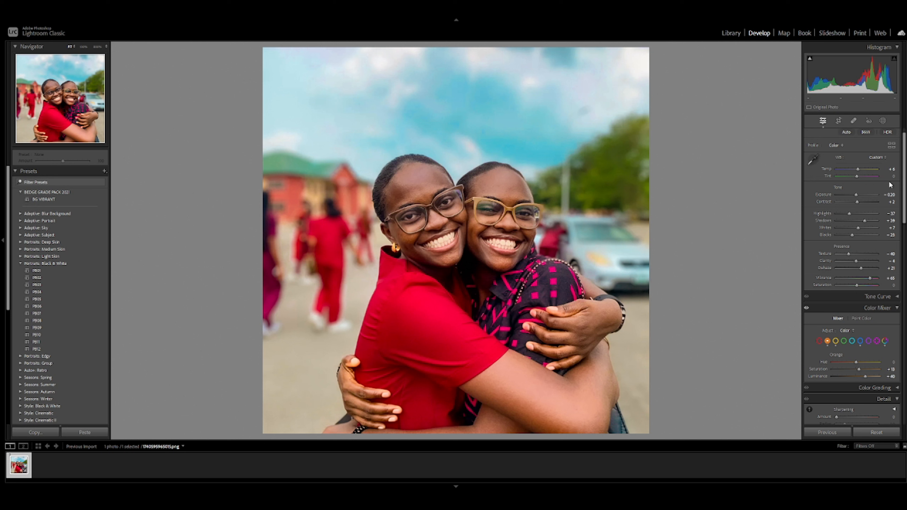
{"action": "left_click", "coordinate": [892, 169]}
{"action": "key", "text": "Down"}
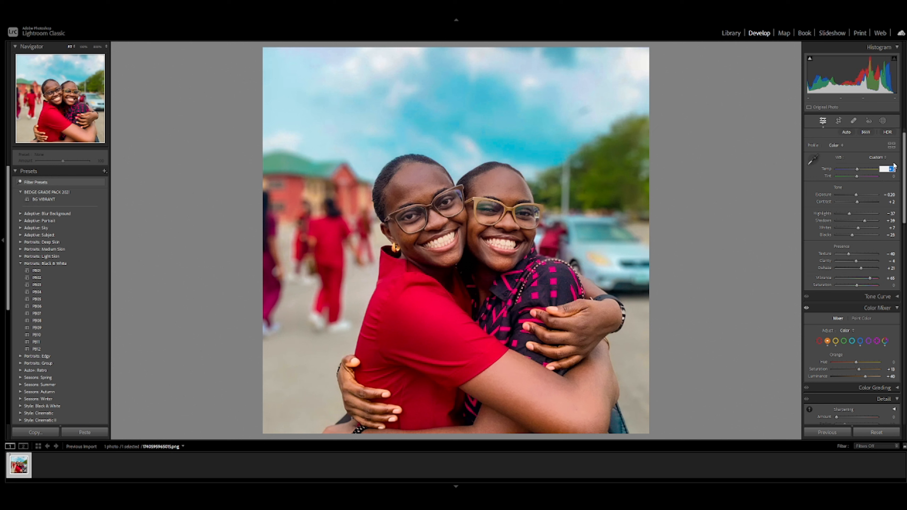
{"action": "key", "text": "Down"}
{"action": "key", "text": "Down"}
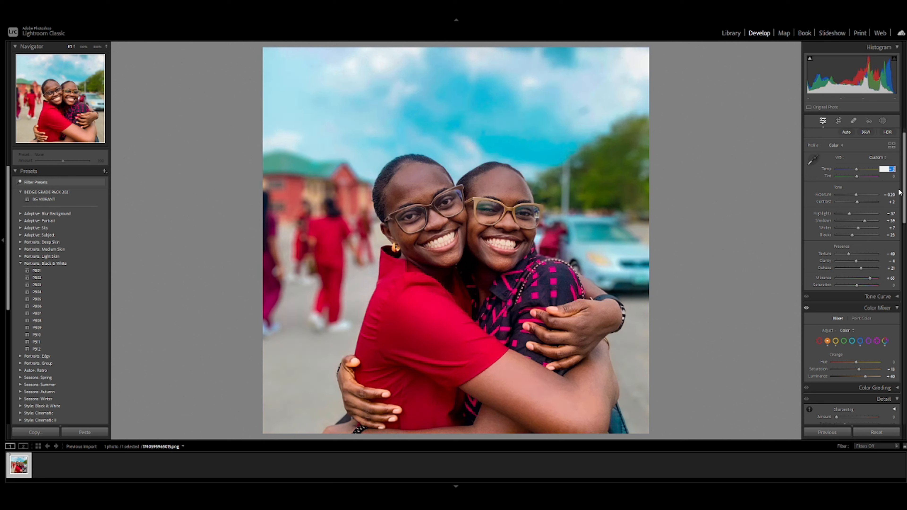
{"action": "key", "text": "Down"}
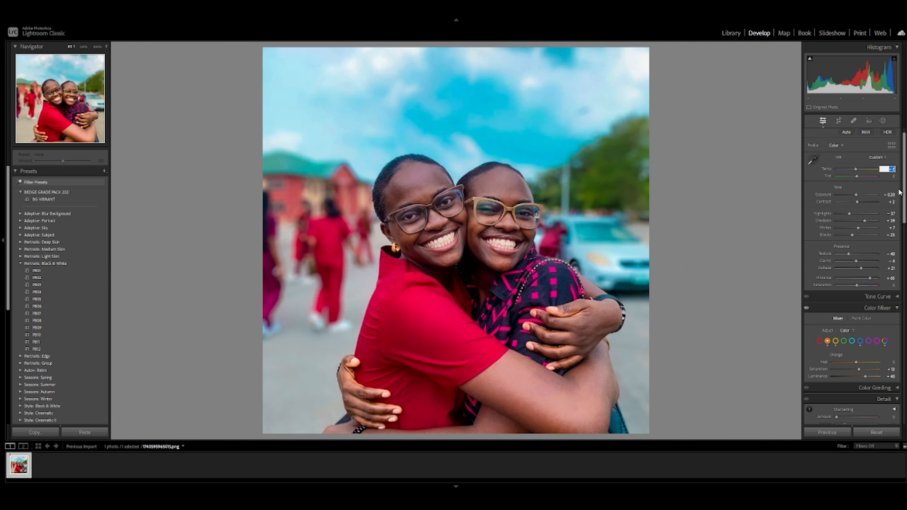
{"action": "key", "text": "Down"}
- Try a tint shift, and raise the blacks to about +55
{"action": "mouse_move", "coordinate": [856, 175]}
{"action": "left_mouse_down"}
{"action": "mouse_move", "coordinate": [828, 181]}
{"action": "mouse_move", "coordinate": [880, 177]}
{"action": "mouse_move", "coordinate": [860, 175]}
{"action": "left_mouse_up"}
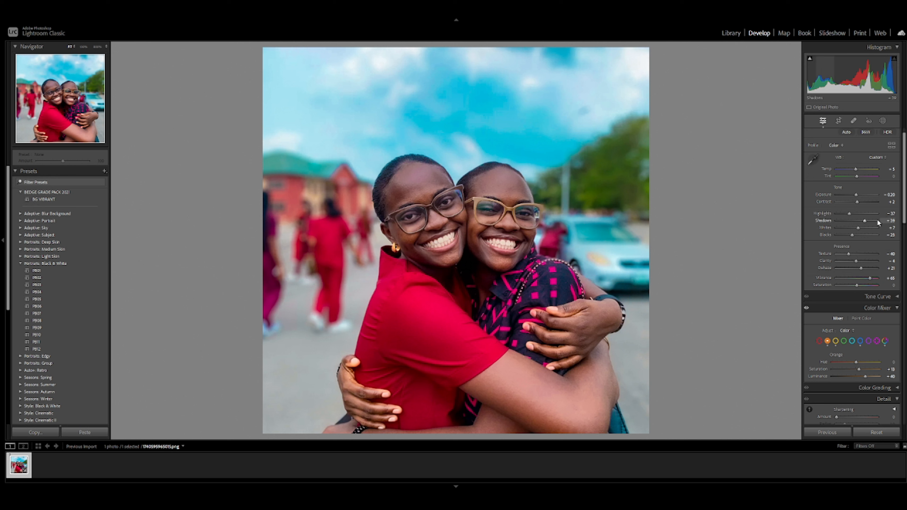
{"action": "left_click_drag", "start_coordinate": [878, 237], "coordinate": [869, 236]}
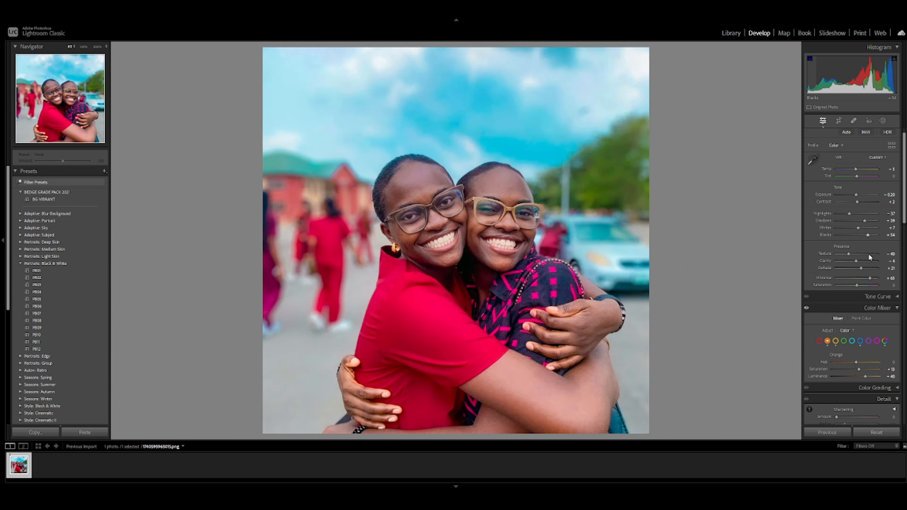
{"action": "left_click", "coordinate": [869, 278]}
- Review the color grading, detail, lens, effects and calibration settings, and compare the photo before and after
{"action": "scroll", "coordinate": [818, 284], "scroll_direction": "down", "scroll_amount": 5}
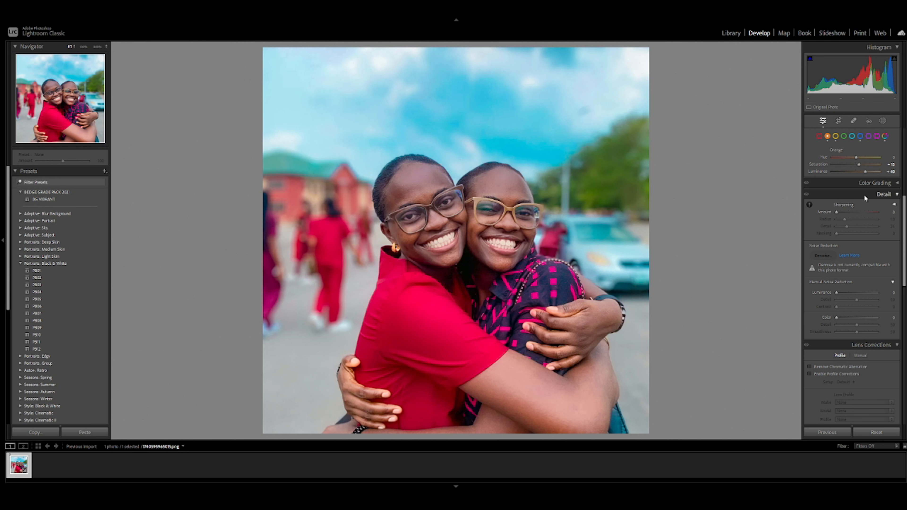
{"action": "left_click", "coordinate": [869, 183]}
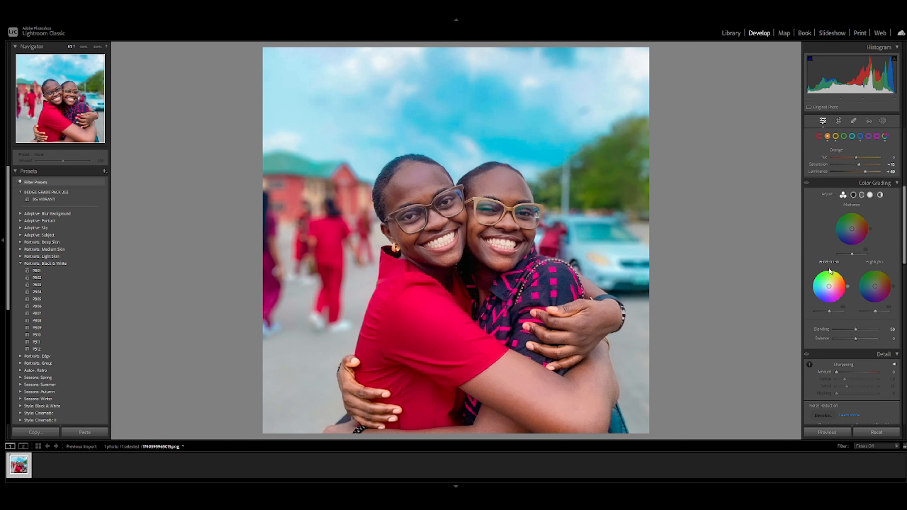
{"action": "left_click", "coordinate": [885, 184]}
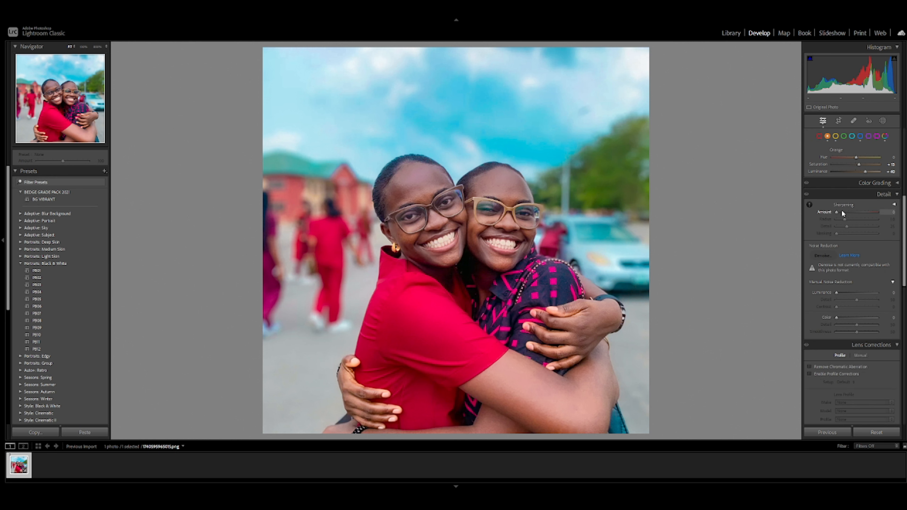
{"action": "left_click_drag", "start_coordinate": [842, 212], "coordinate": [840, 230]}
{"action": "scroll", "coordinate": [839, 336], "scroll_direction": "down", "scroll_amount": 5}
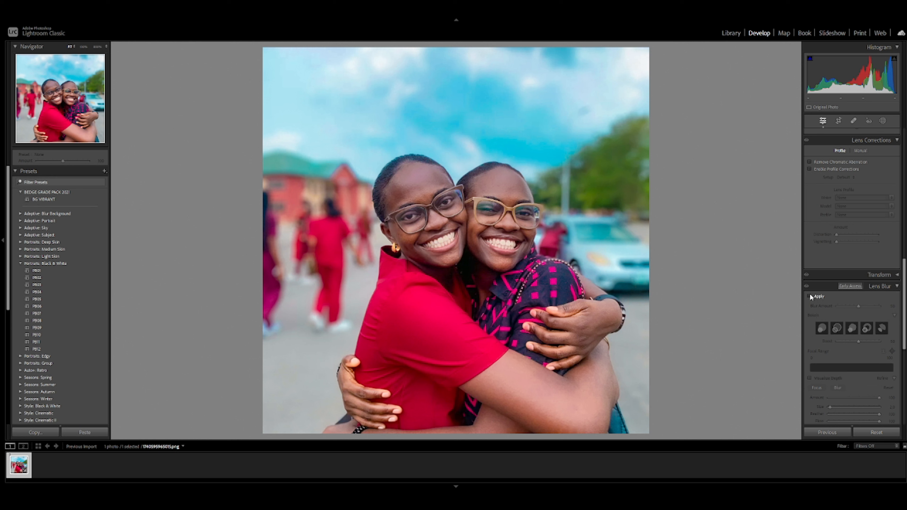
{"action": "scroll", "coordinate": [855, 326], "scroll_direction": "down", "scroll_amount": 6}
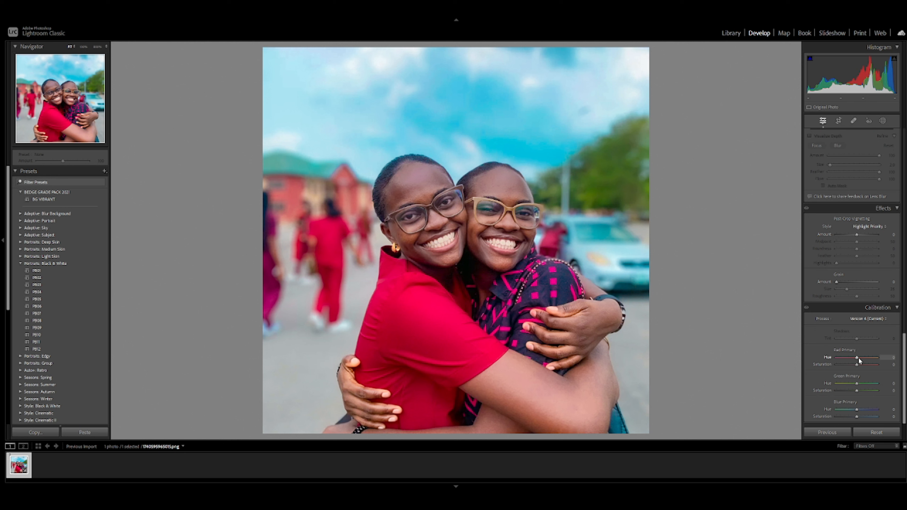
{"action": "scroll", "coordinate": [858, 346], "scroll_direction": "up", "scroll_amount": 15}
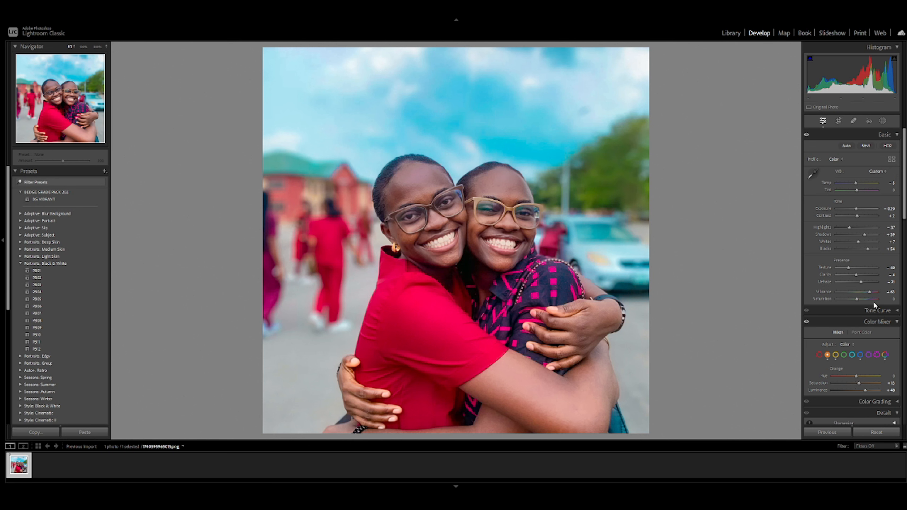
{"action": "key", "text": "y"}
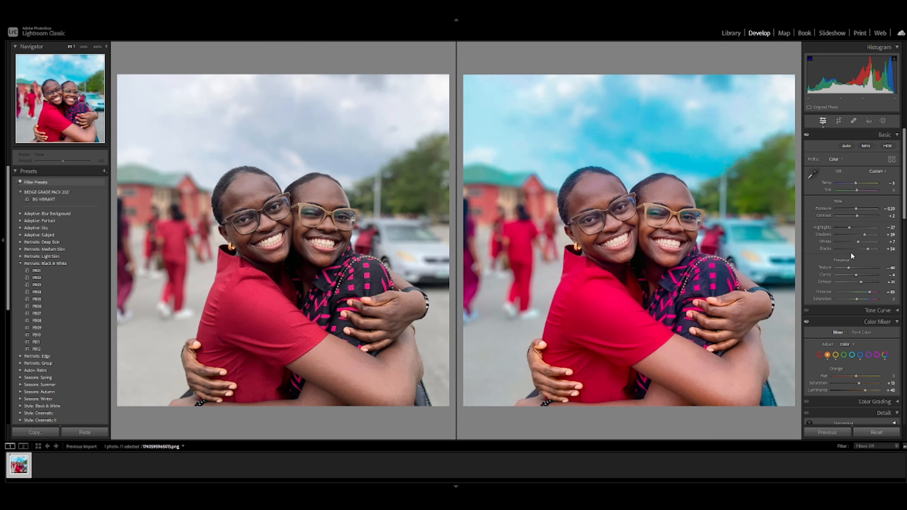
{"action": "key", "text": "y"}
- Add a dark post-crop vignette, adjusting its amount and midpoint and setting the roundness to +2
{"action": "scroll", "coordinate": [857, 238], "scroll_direction": "down", "scroll_amount": 10}
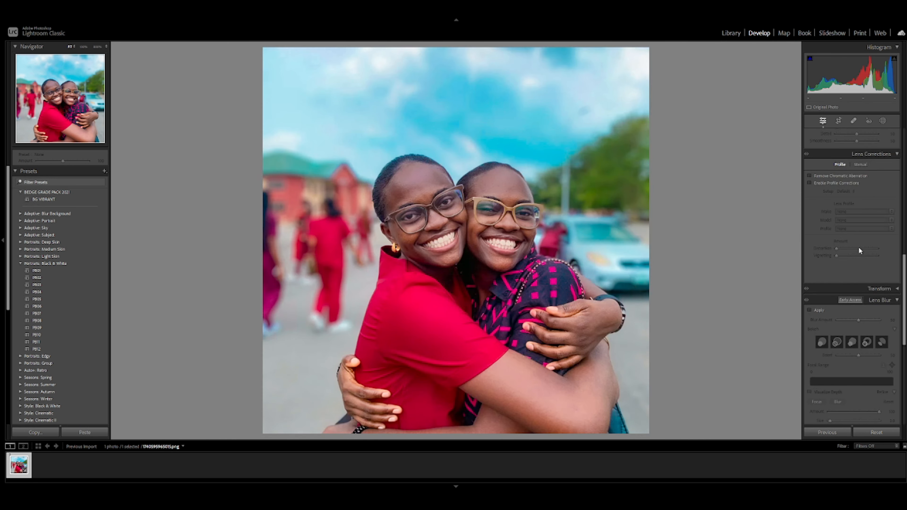
{"action": "scroll", "coordinate": [849, 289], "scroll_direction": "down", "scroll_amount": 3}
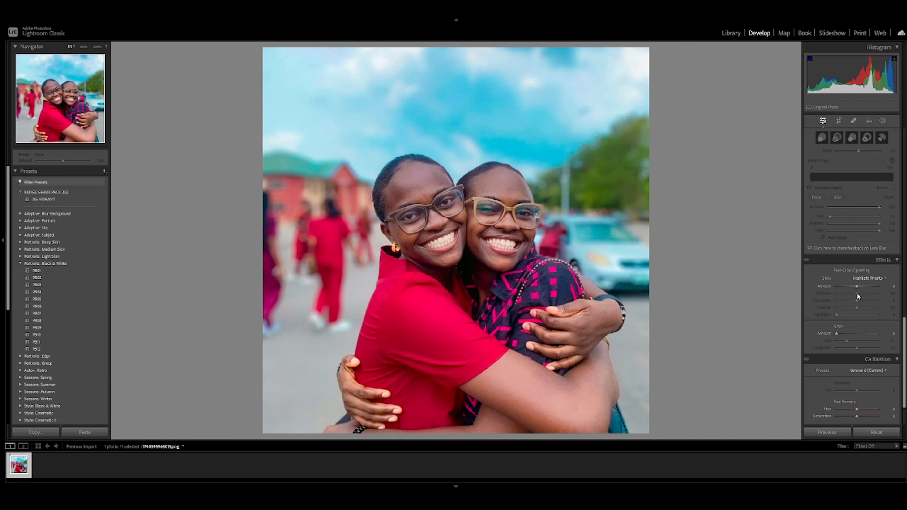
{"action": "mouse_move", "coordinate": [857, 287]}
{"action": "left_mouse_down"}
{"action": "mouse_move", "coordinate": [798, 290]}
{"action": "mouse_move", "coordinate": [889, 289]}
{"action": "mouse_move", "coordinate": [694, 310]}
{"action": "mouse_move", "coordinate": [879, 291]}
{"action": "mouse_move", "coordinate": [826, 295]}
{"action": "mouse_move", "coordinate": [851, 295]}
{"action": "mouse_move", "coordinate": [838, 298]}
{"action": "mouse_move", "coordinate": [847, 285]}
{"action": "mouse_move", "coordinate": [848, 295]}
{"action": "mouse_move", "coordinate": [847, 285]}
{"action": "mouse_move", "coordinate": [905, 306]}
{"action": "mouse_move", "coordinate": [858, 305]}
{"action": "left_mouse_up"}
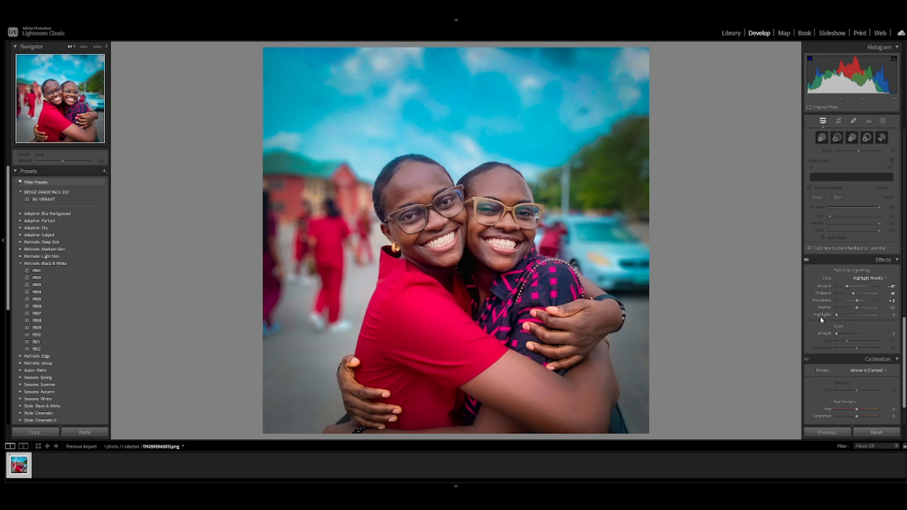
- Examine the teeth up close while trying the yellow saturation at +100, and set it to -60 to whiten them
{"action": "scroll", "coordinate": [869, 304], "scroll_direction": "up", "scroll_amount": 15}
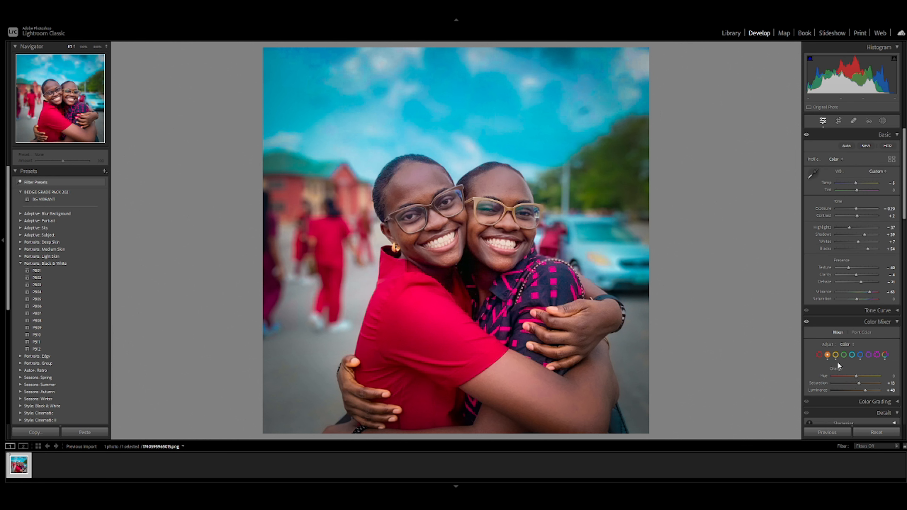
{"action": "left_click", "coordinate": [836, 355]}
{"action": "left_click", "coordinate": [453, 239]}
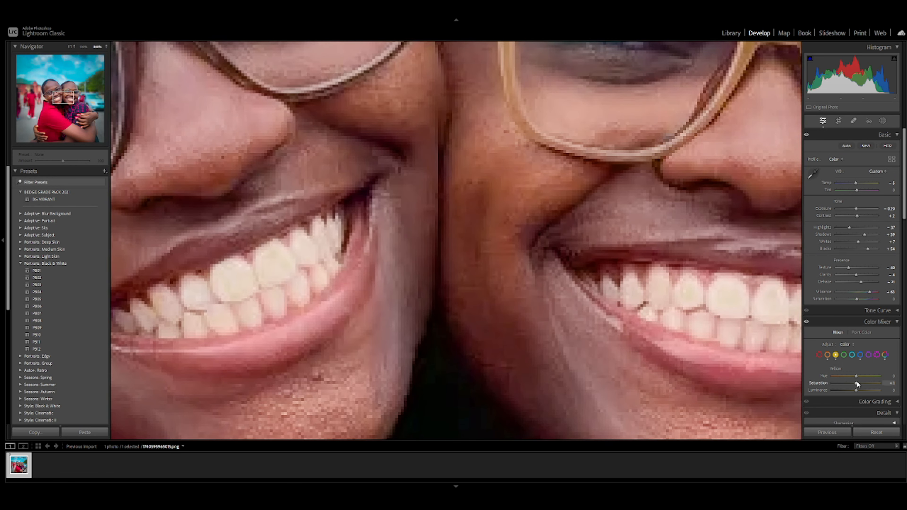
{"action": "left_click_drag", "start_coordinate": [857, 383], "coordinate": [880, 383]}
{"action": "left_click_drag", "start_coordinate": [222, 274], "coordinate": [350, 259]}
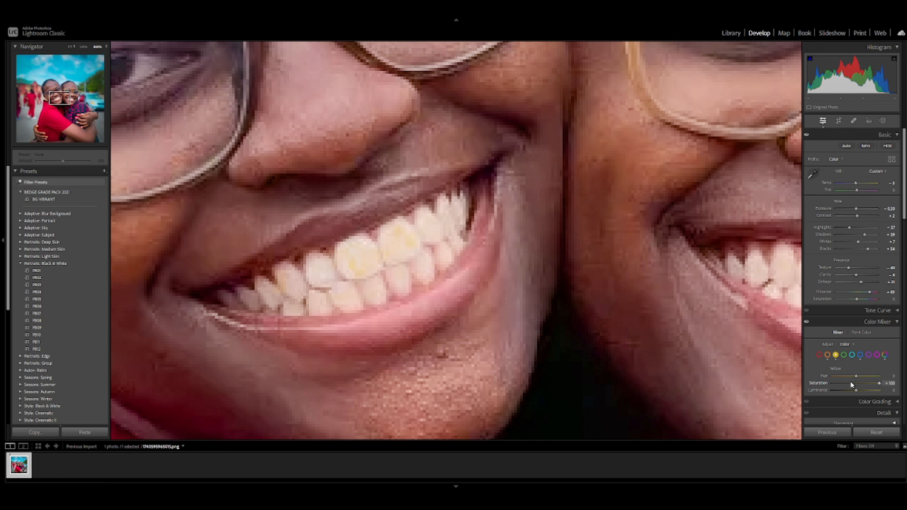
{"action": "left_click_drag", "start_coordinate": [827, 381], "coordinate": [837, 383]}
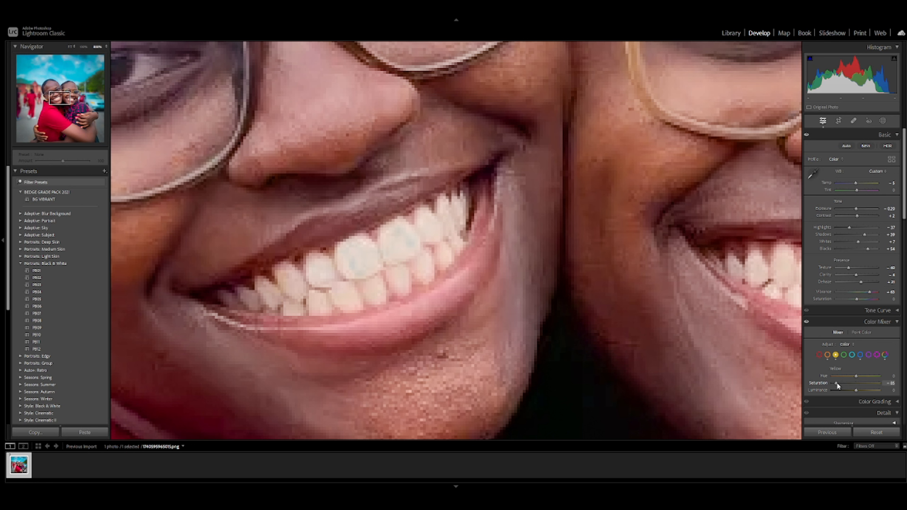
{"action": "left_click", "coordinate": [469, 284]}
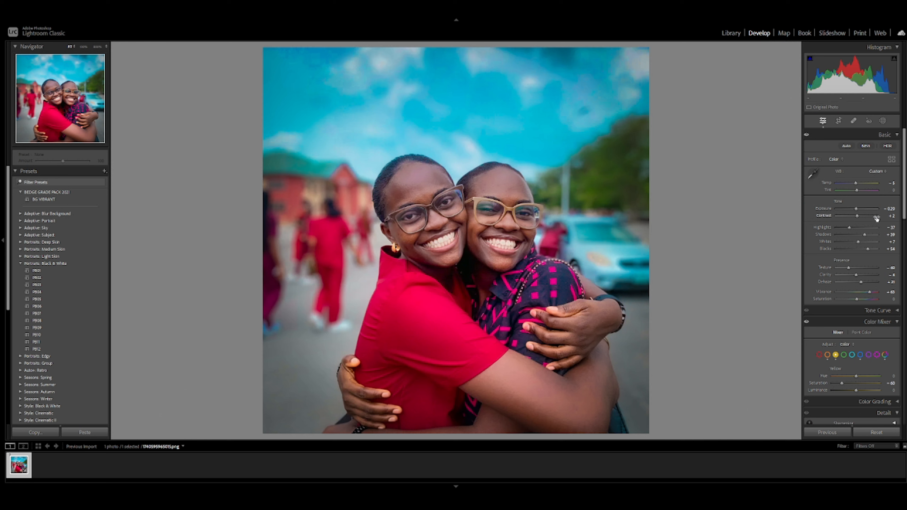
- Lower the highlights to about -55, and compare the photo before and after
{"action": "left_click", "coordinate": [844, 229]}
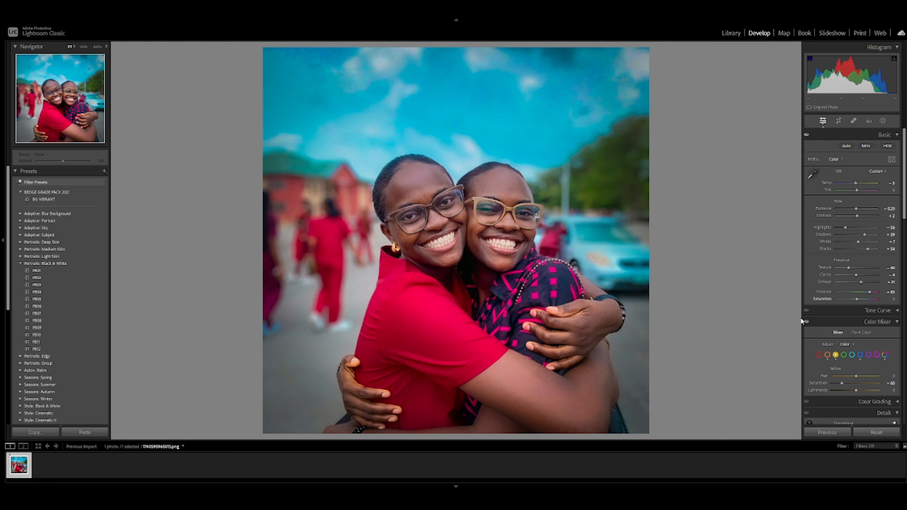
{"action": "left_click", "coordinate": [588, 285]}
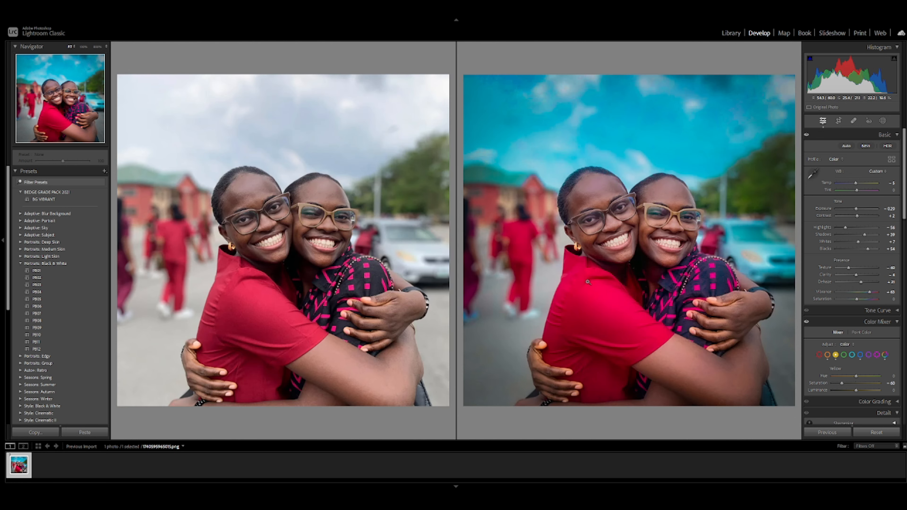